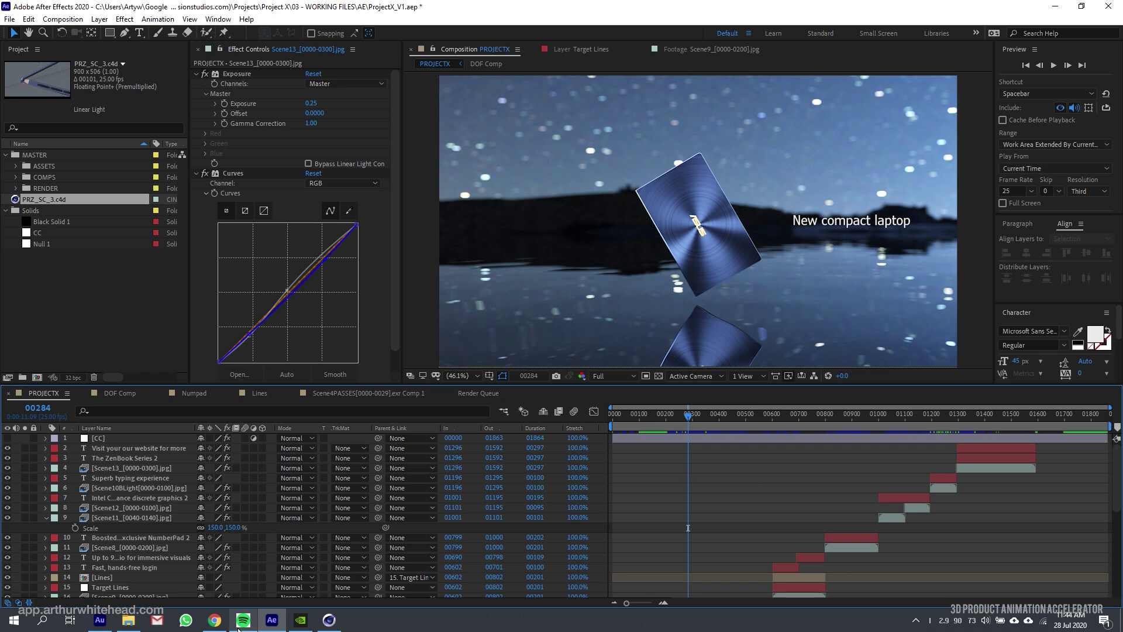
# Look through the scene camera at its 80 mm focal length and scrub to around frame 78.
pyautogui.click(329, 619)
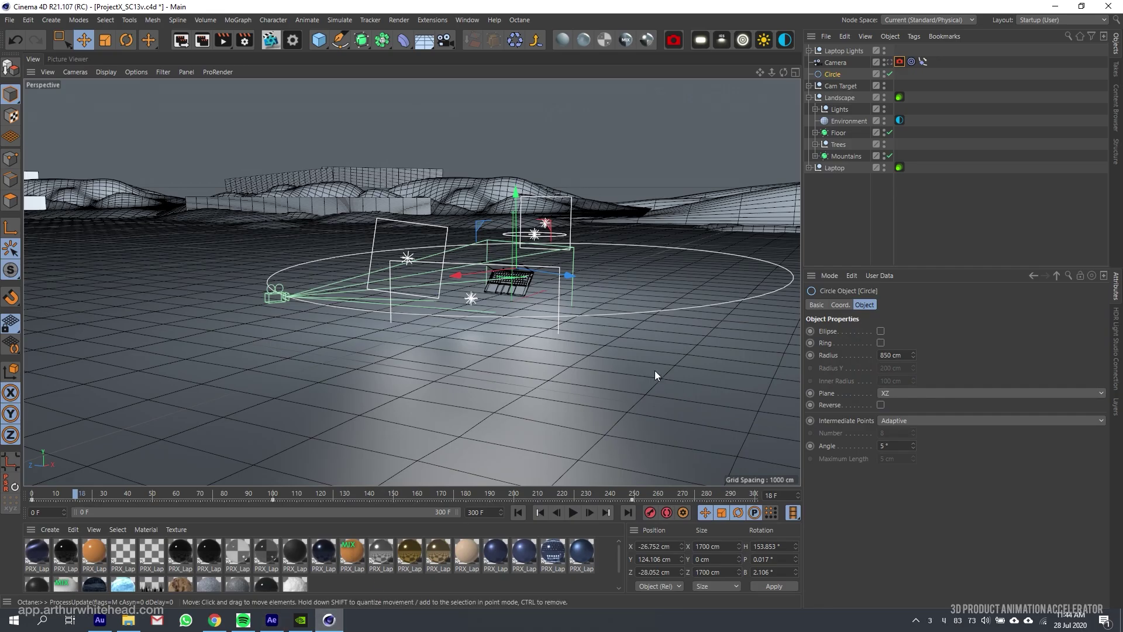
pyautogui.click(889, 62)
pyautogui.click(859, 63)
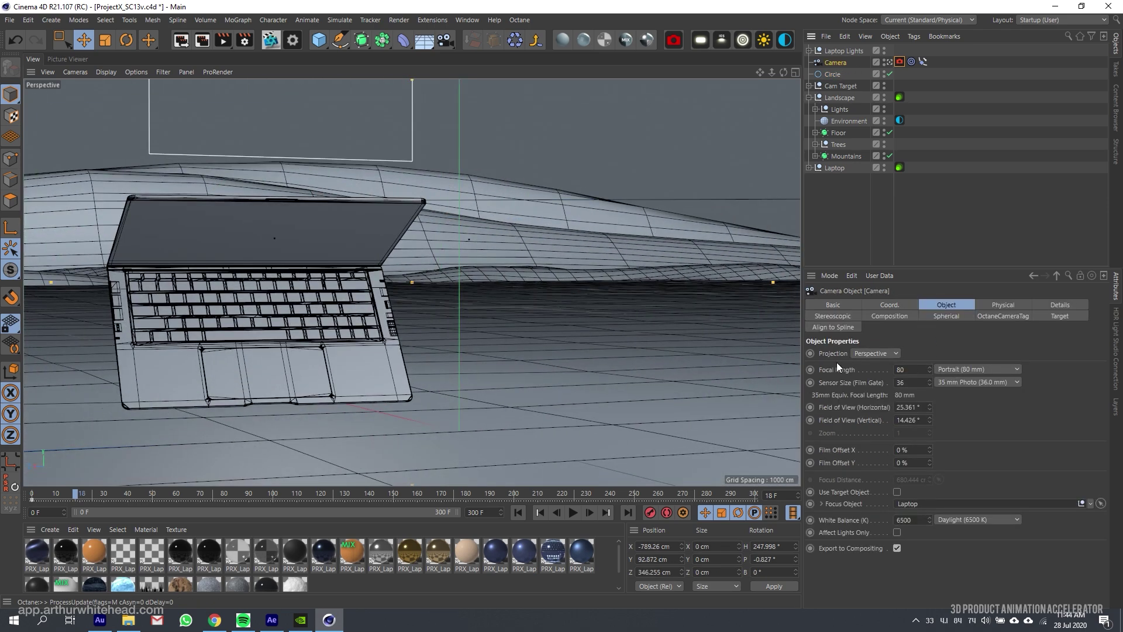
pyautogui.click(998, 369)
pyautogui.click(997, 369)
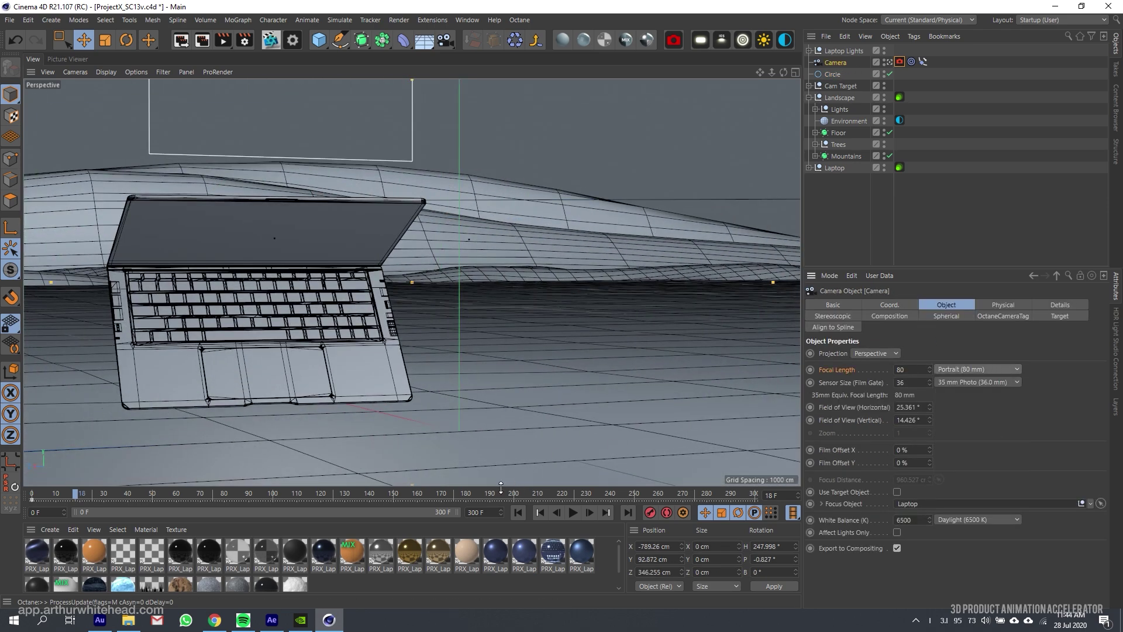
pyautogui.moveTo(328, 494); pyautogui.dragTo(220, 457)
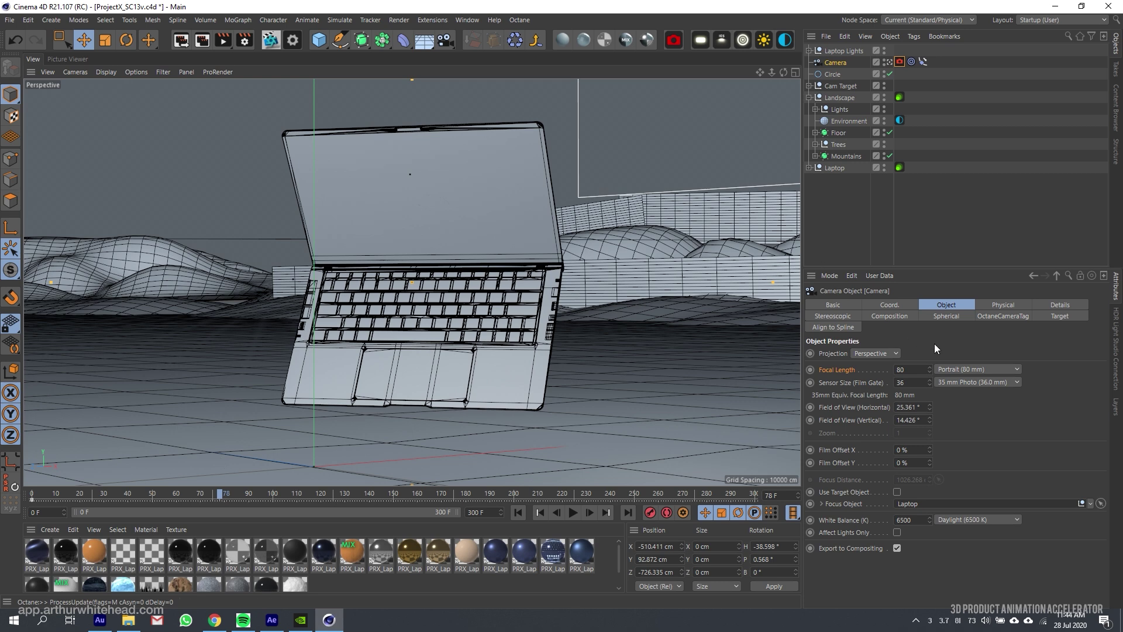
# Show the camera's focal length presets with Portrait (80 mm) still applied.
pyautogui.click(955, 369)
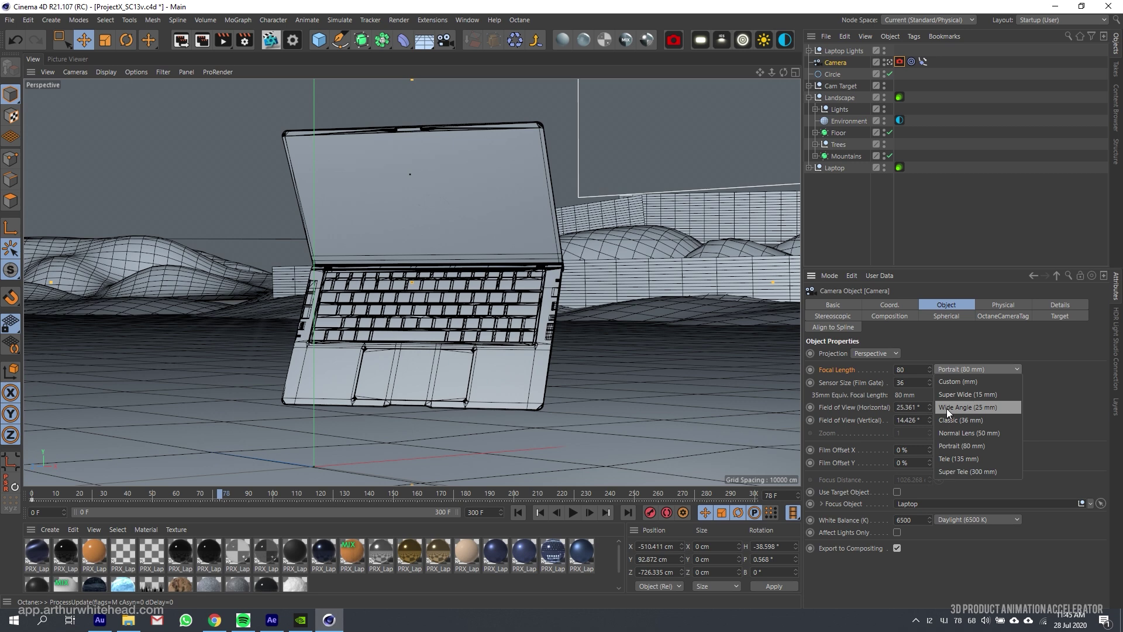
# Change the camera lens to Normal (50 mm), then to Classic (36 mm).
pyautogui.click(973, 440)
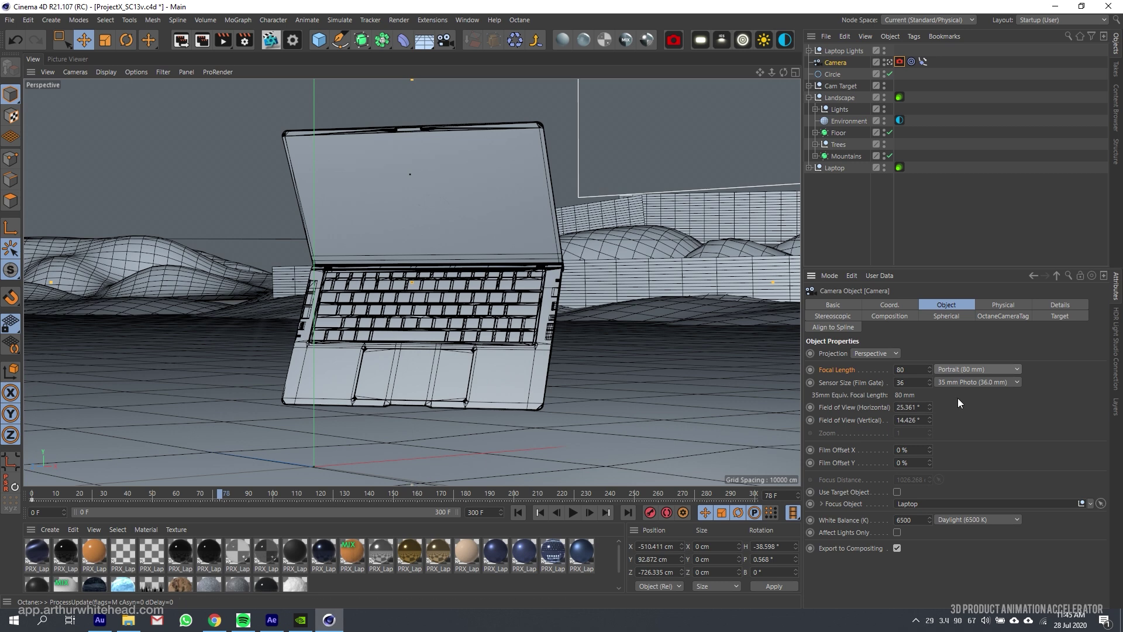
pyautogui.click(961, 370)
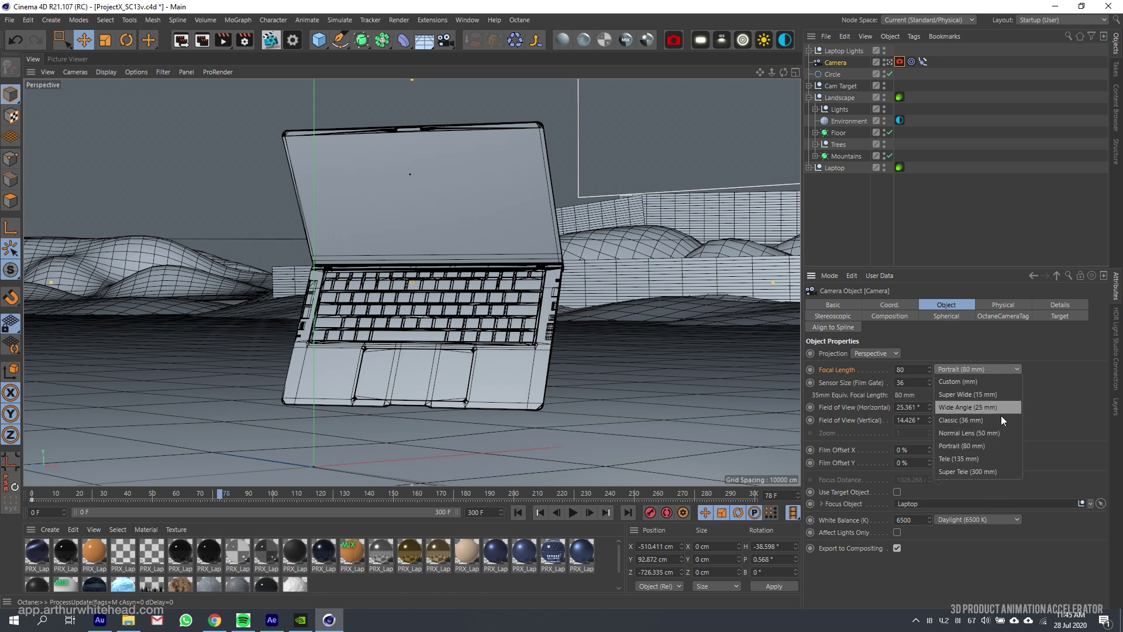
pyautogui.click(970, 433)
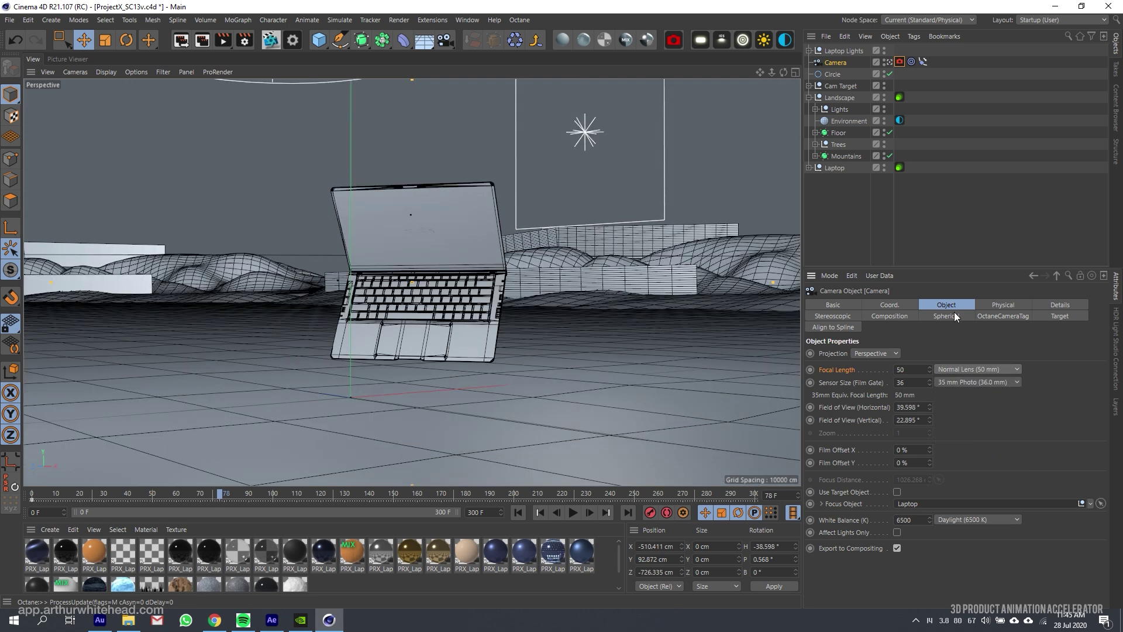
pyautogui.click(962, 369)
pyautogui.click(965, 419)
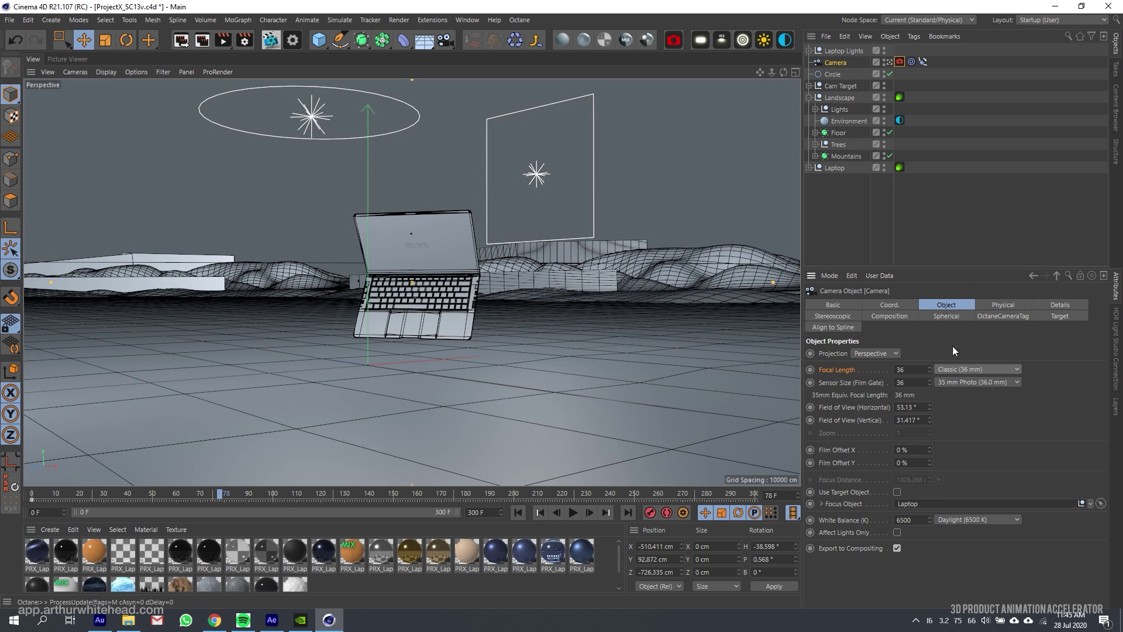
# Select the Circle and check The ZenBook Series shot in the After Effects comp.
pyautogui.click(832, 74)
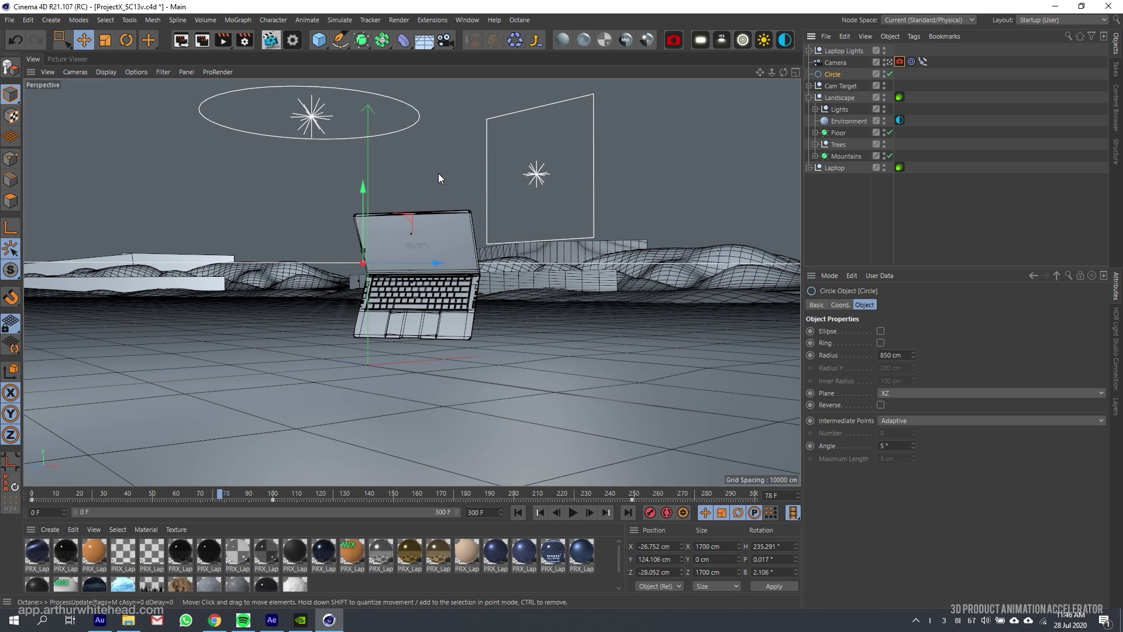
pyautogui.click(271, 619)
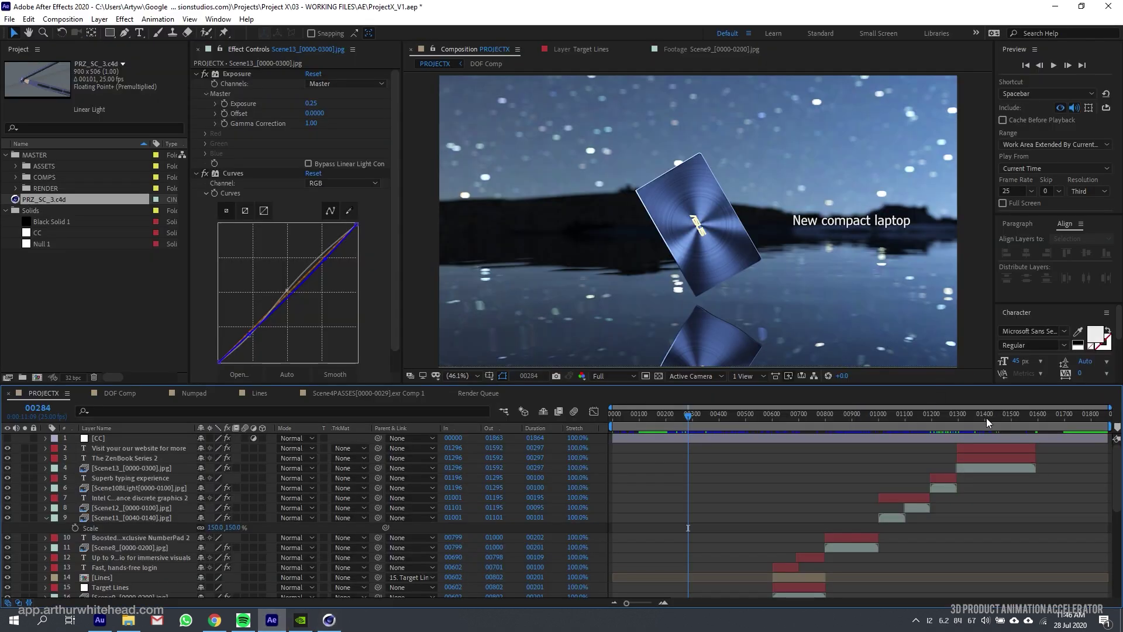
pyautogui.click(1014, 423)
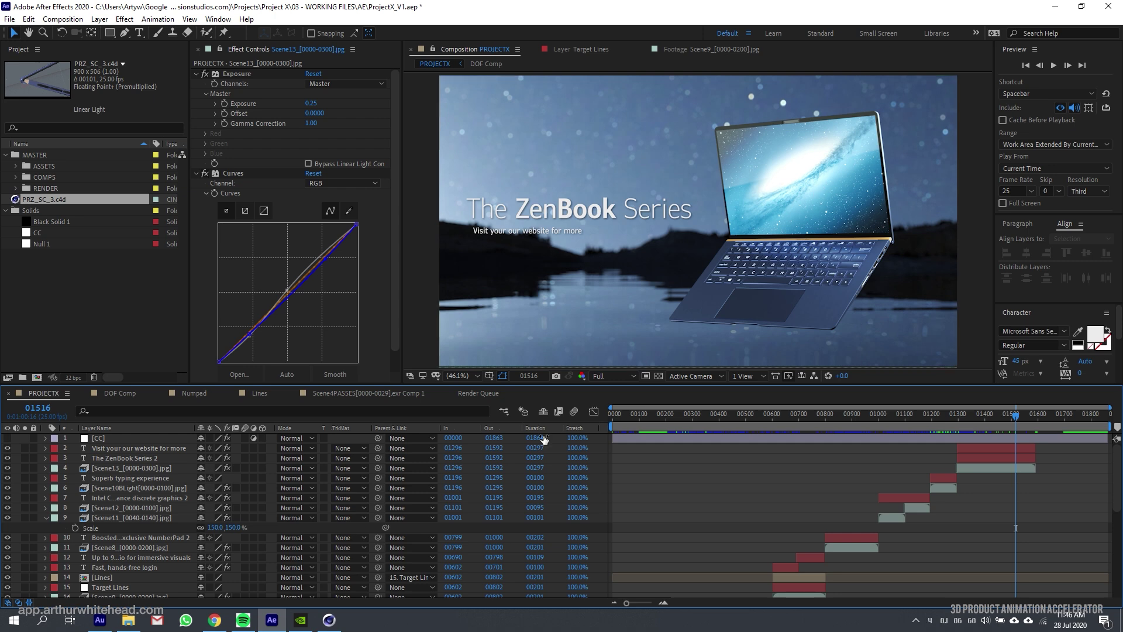
pyautogui.click(329, 620)
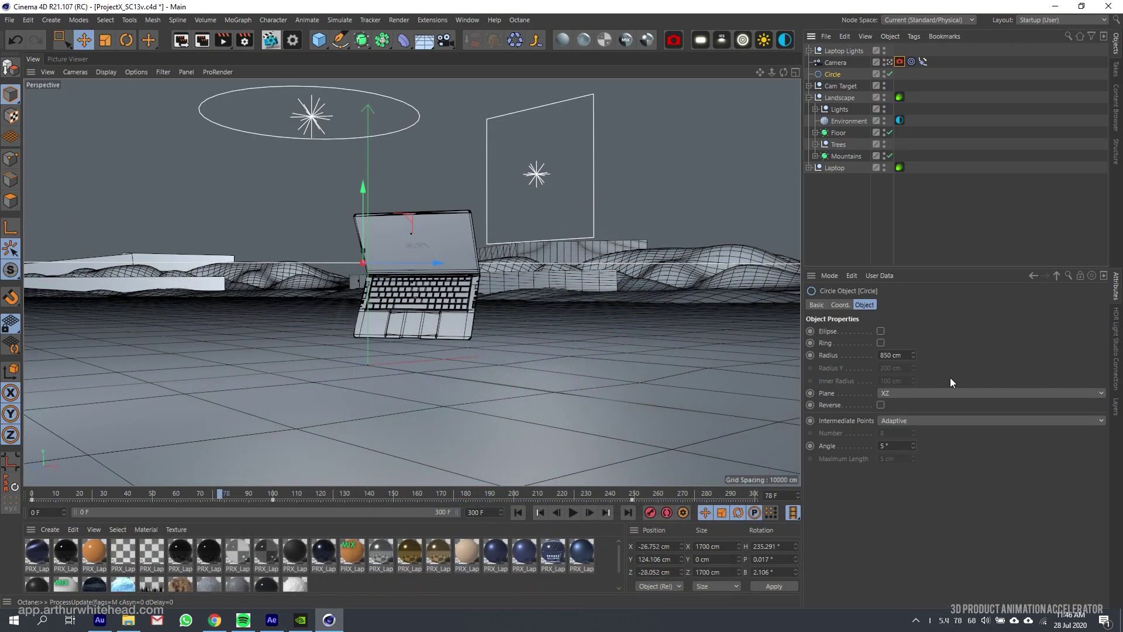
# Shrink the Circle radius from 850 cm to 270 cm and check framing at frame 300.
pyautogui.moveTo(913, 355); pyautogui.dragTo(830, 371)
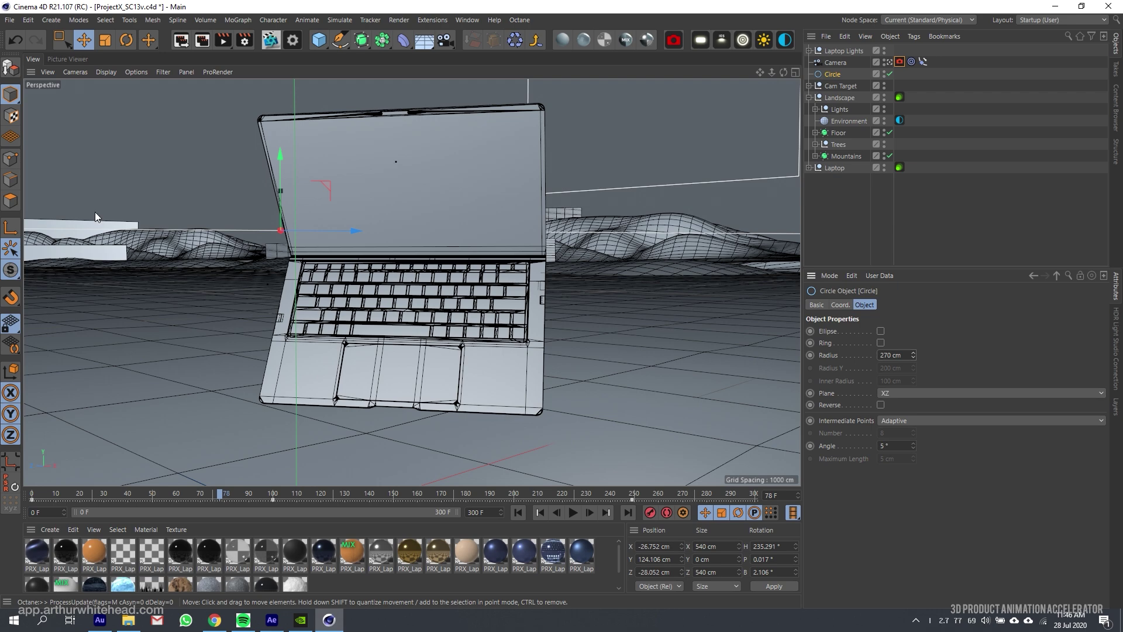
pyautogui.moveTo(223, 496); pyautogui.dragTo(757, 419)
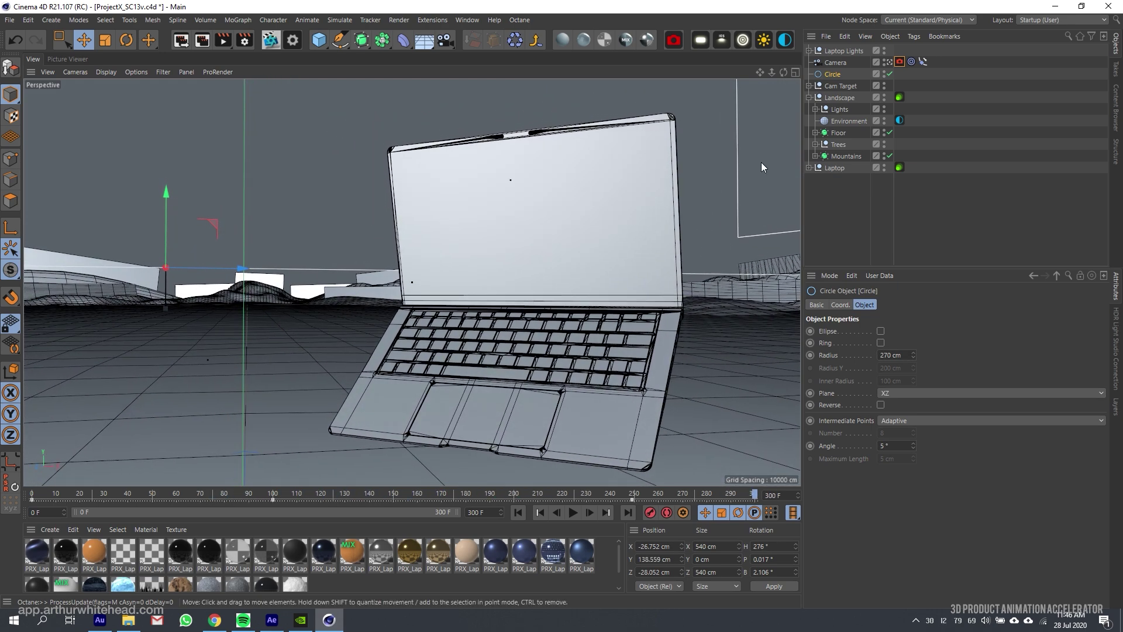
pyautogui.click(849, 168)
# Rotate the Laptop's heading to -77° and compare with After Effects frame 01540.
pyautogui.click(887, 305)
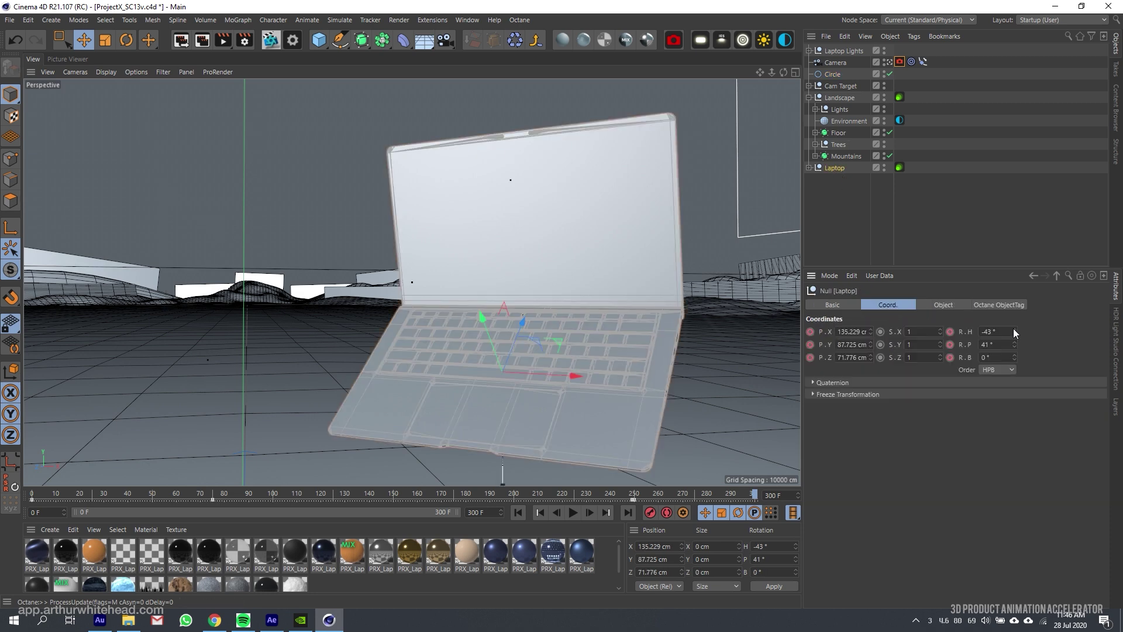
pyautogui.moveTo(1014, 331); pyautogui.dragTo(769, 417)
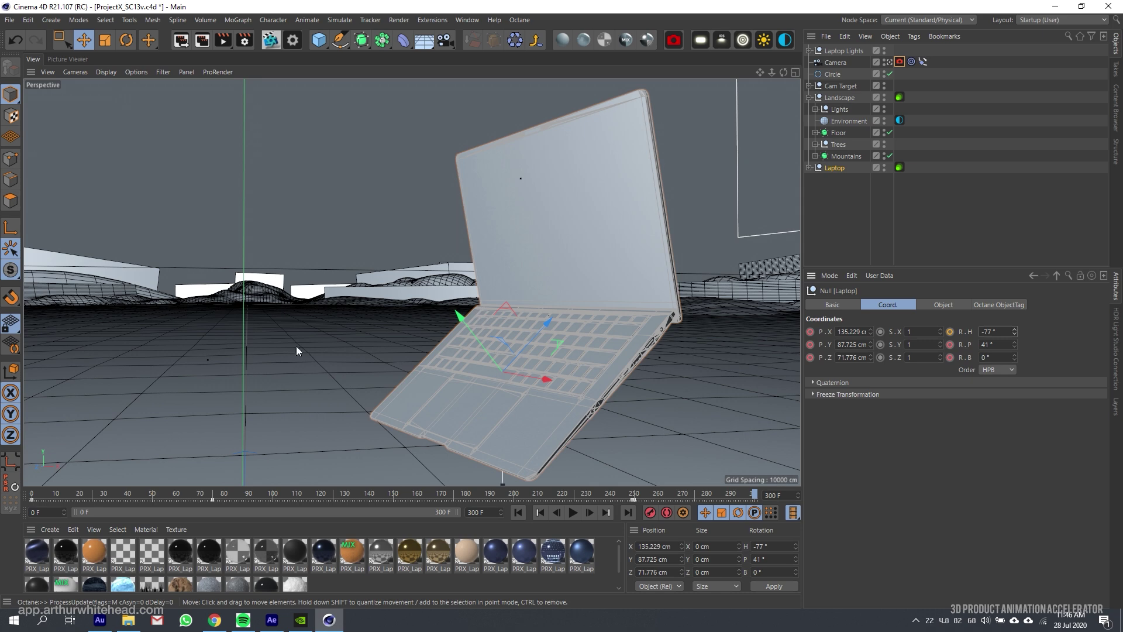
pyautogui.click(272, 619)
pyautogui.moveTo(1016, 415); pyautogui.dragTo(1022, 418)
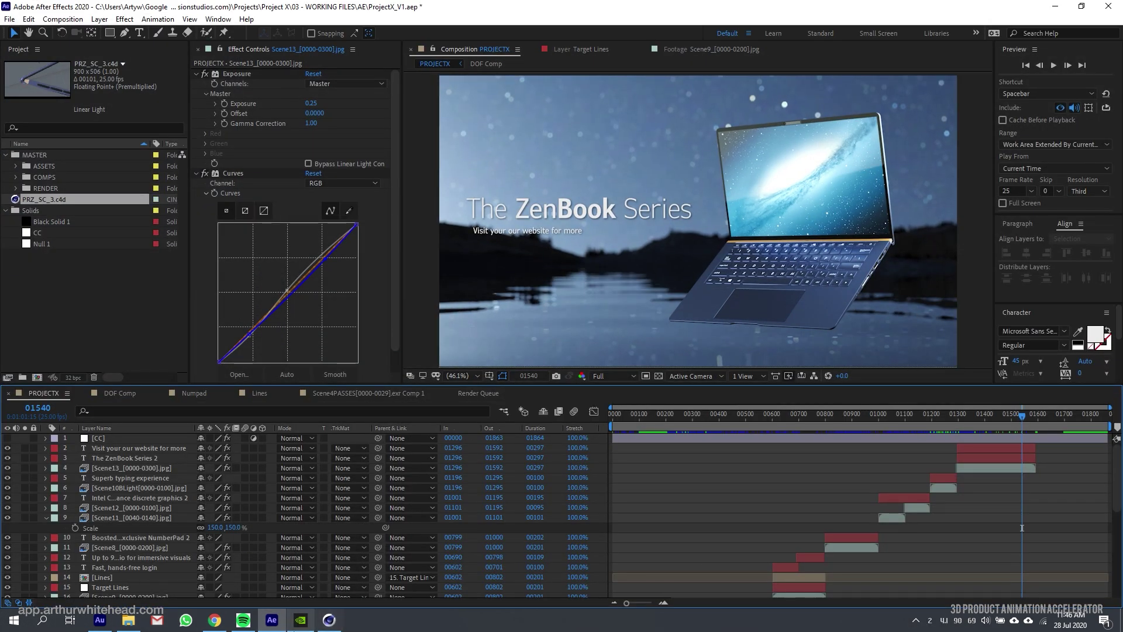
# Switch back and forth between Cinema 4D and After Effects to compare the laptop's angle.
pyautogui.click(329, 619)
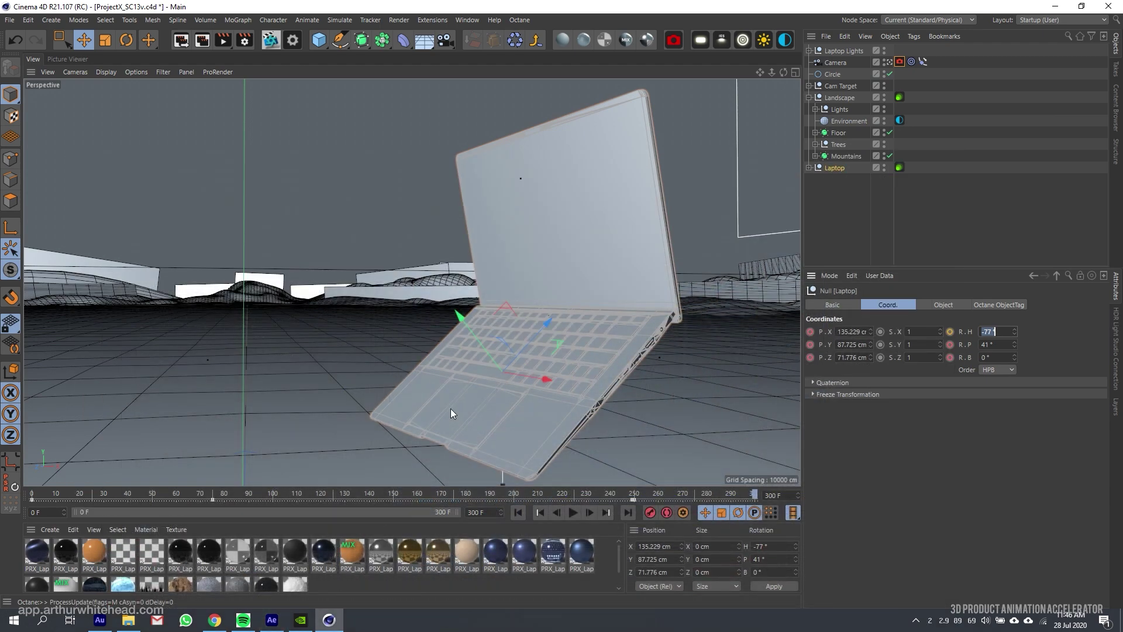
pyautogui.click(271, 619)
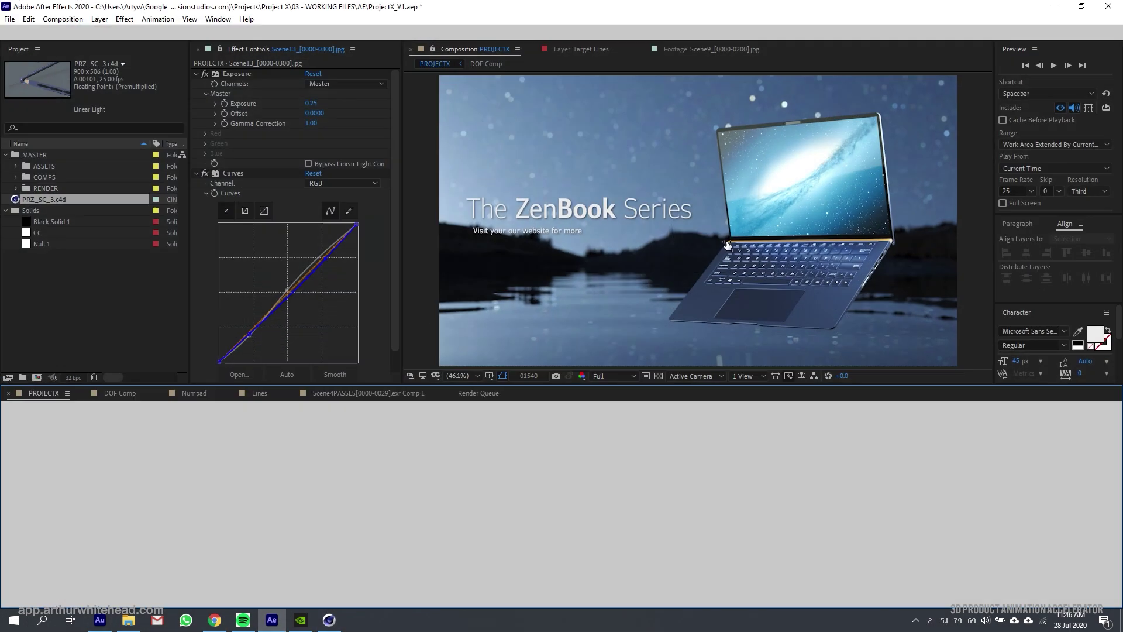
pyautogui.click(329, 620)
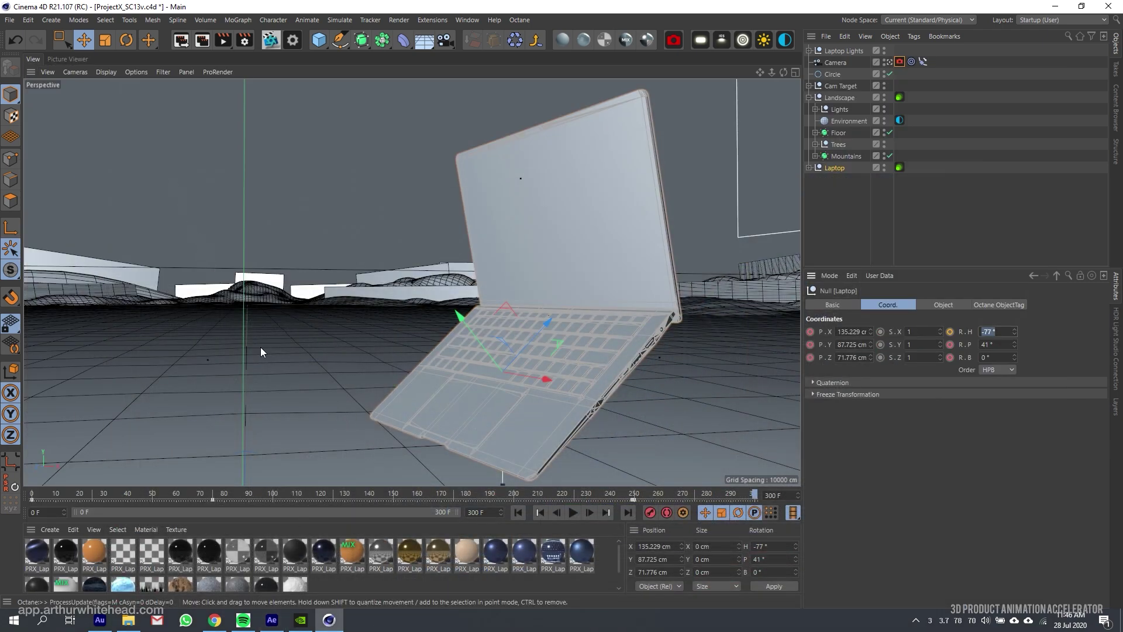
pyautogui.hotkey('alt', 'Tab')
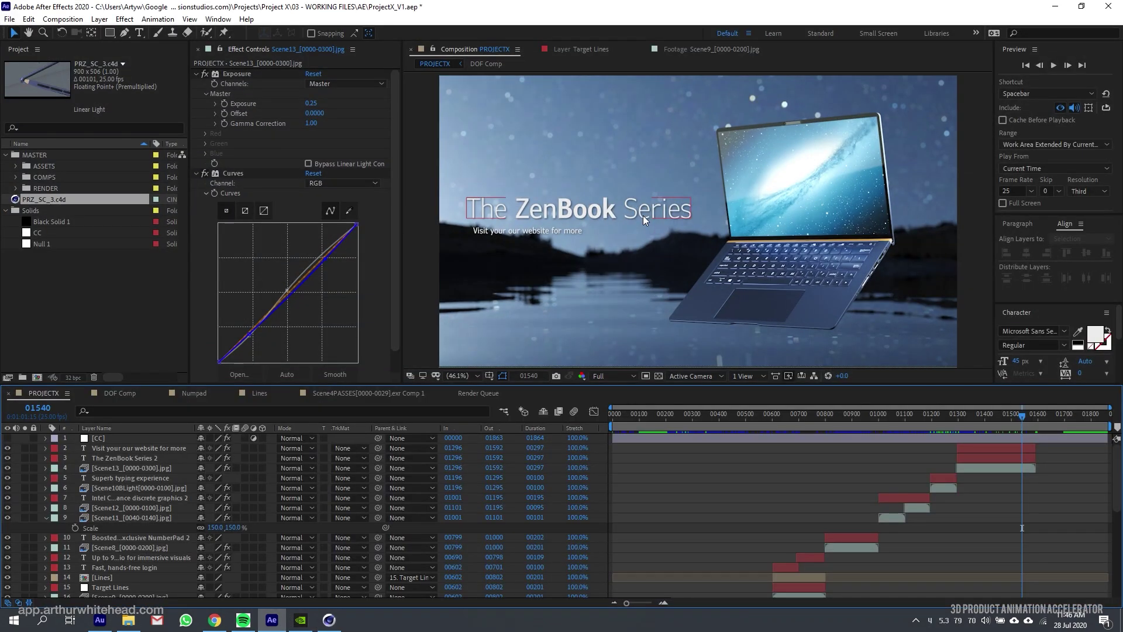
pyautogui.hotkey('alt', 'Tab')
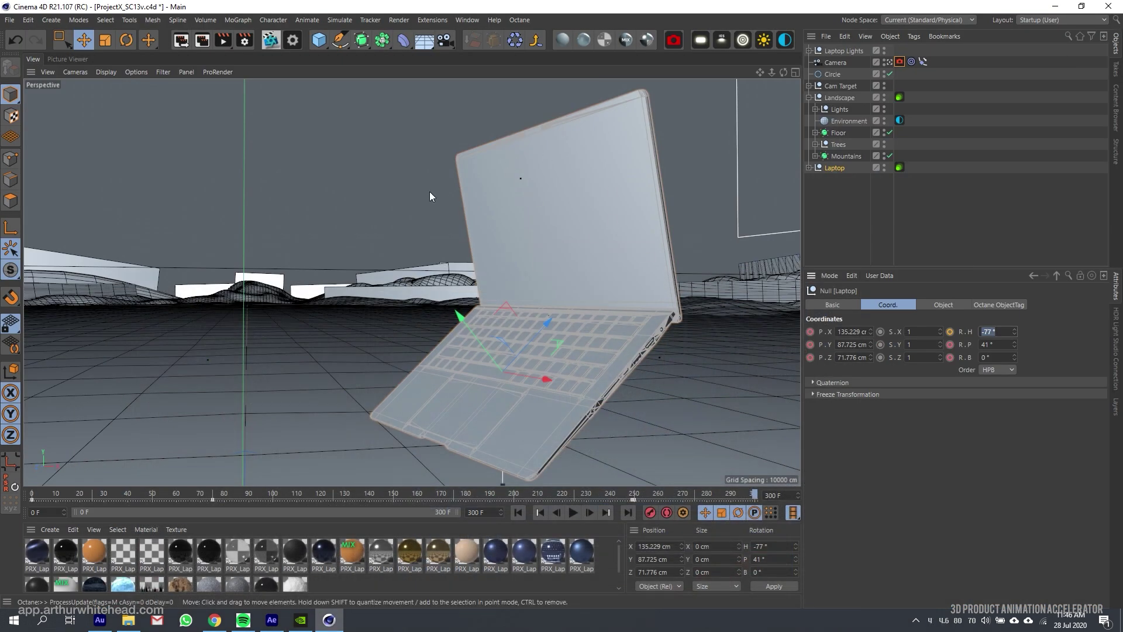
# Set the scene camera back to the 80 mm Portrait lens.
pyautogui.click(830, 62)
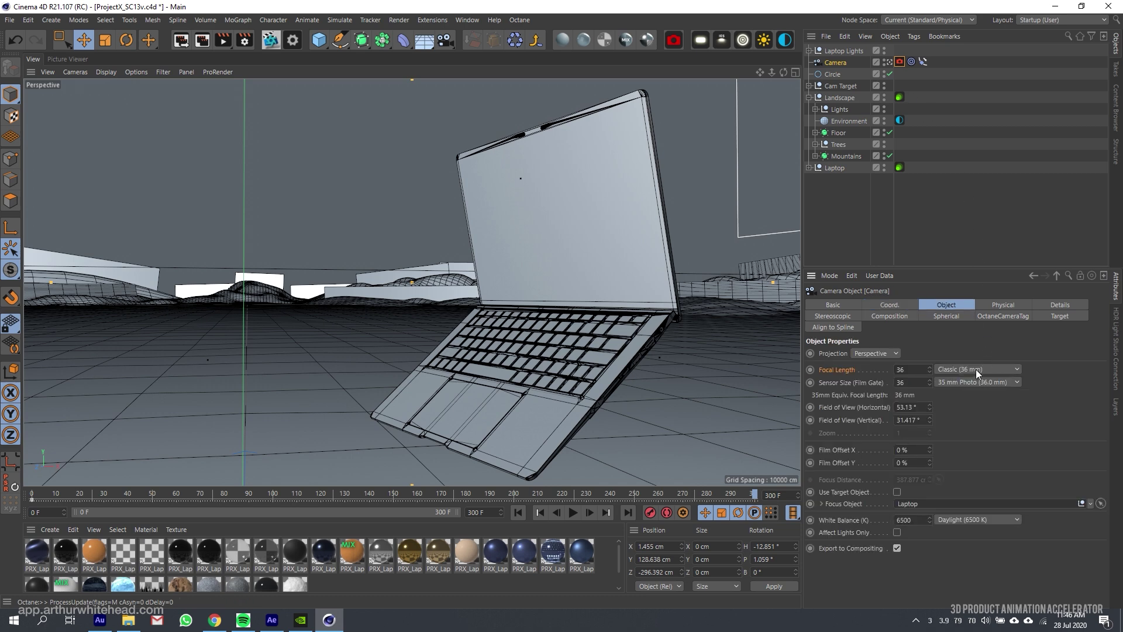
pyautogui.click(976, 370)
pyautogui.click(964, 451)
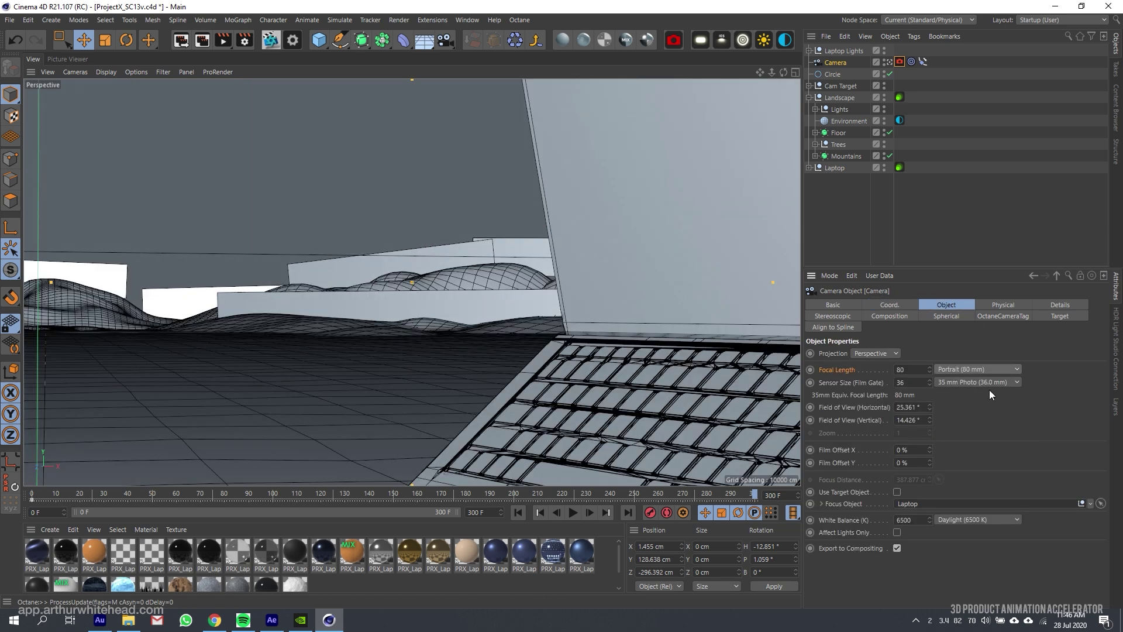
# Enlarge the circle radius to 749 cm and turn the Laptop's heading to about -42°.
pyautogui.click(921, 75)
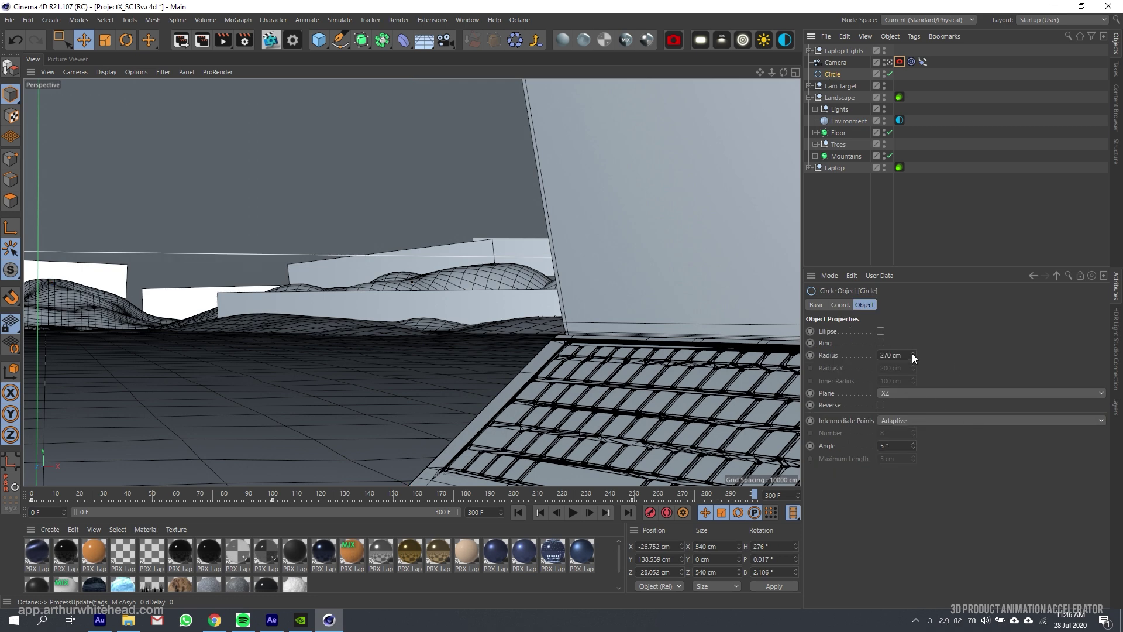
pyautogui.moveTo(912, 355); pyautogui.dragTo(912, 307)
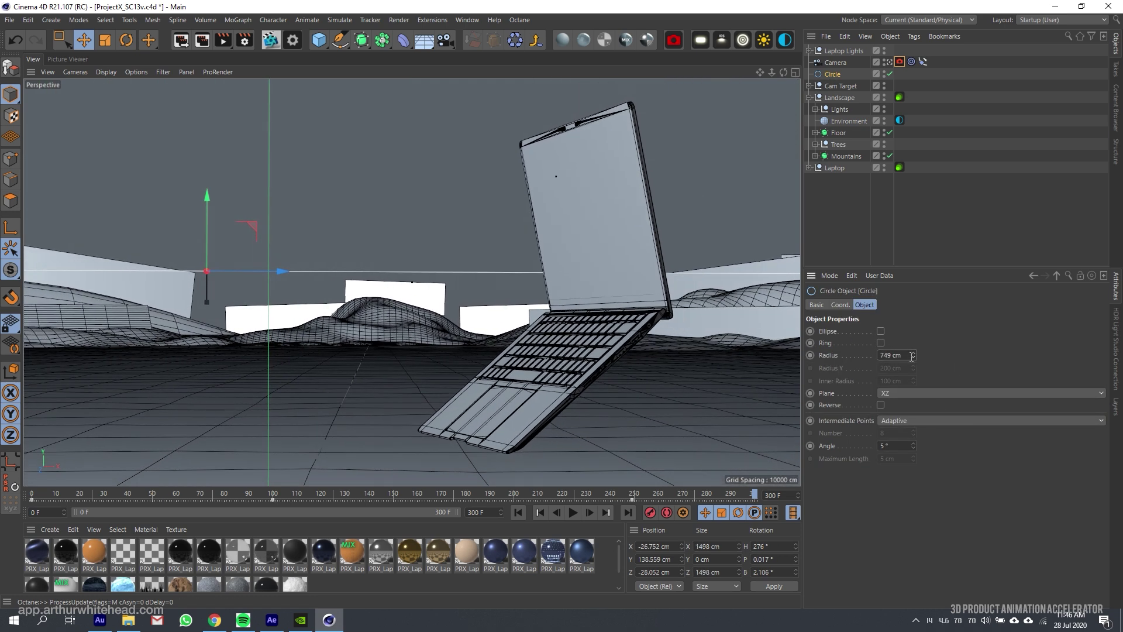
pyautogui.click(835, 168)
pyautogui.click(888, 305)
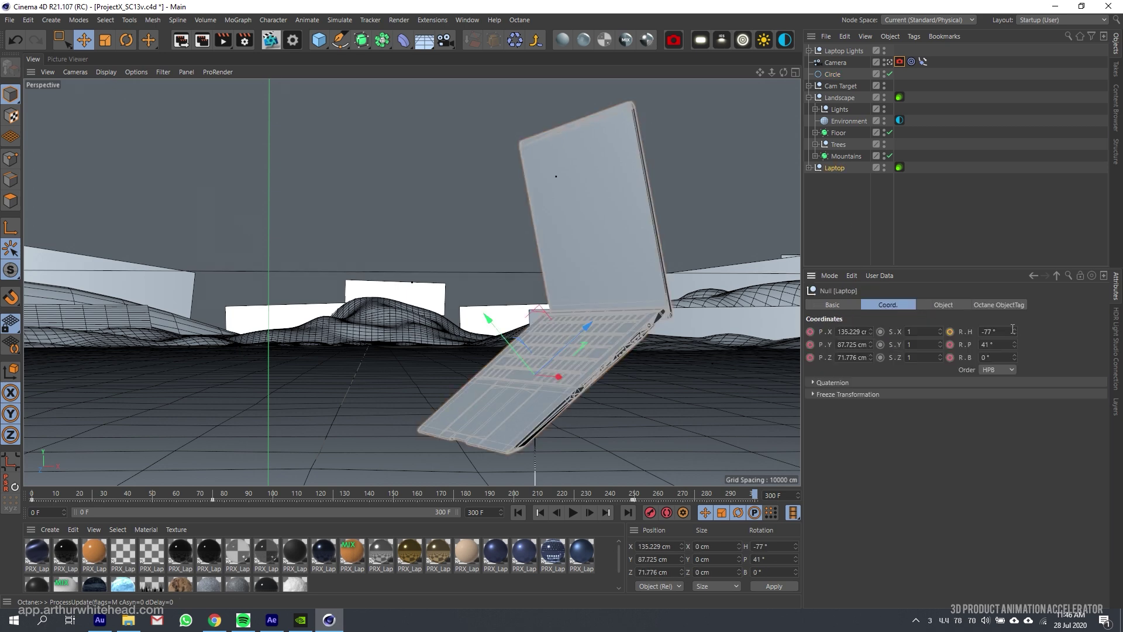
pyautogui.moveTo(1013, 331); pyautogui.dragTo(1014, 314)
pyautogui.click(948, 215)
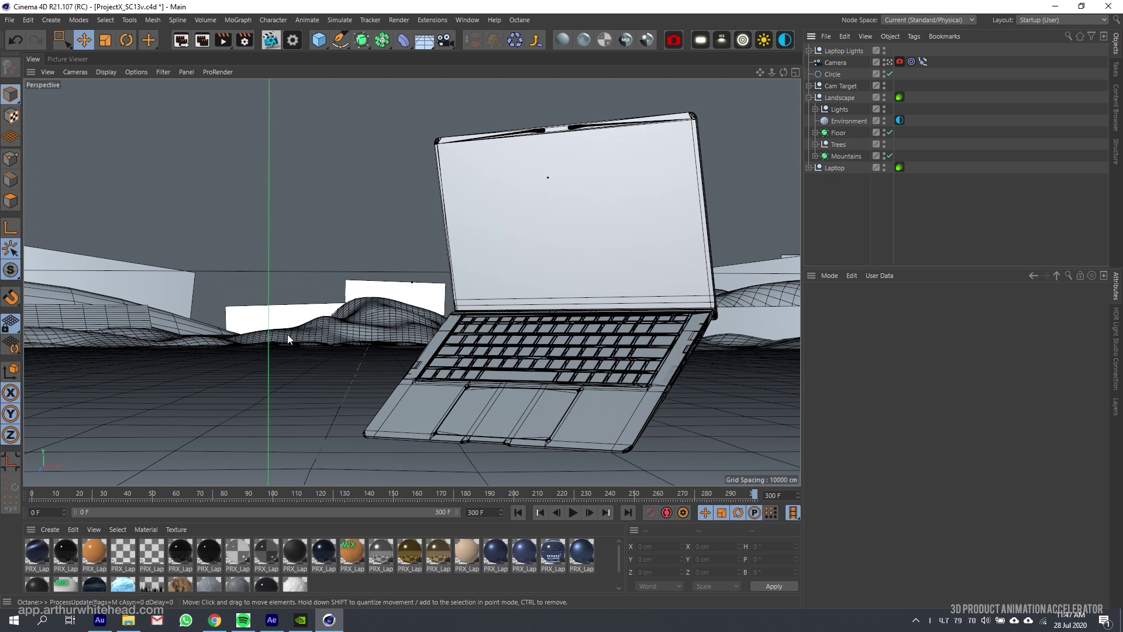
# Review the camera's Octane lens settings and focal length presets without changing them.
pyautogui.click(899, 61)
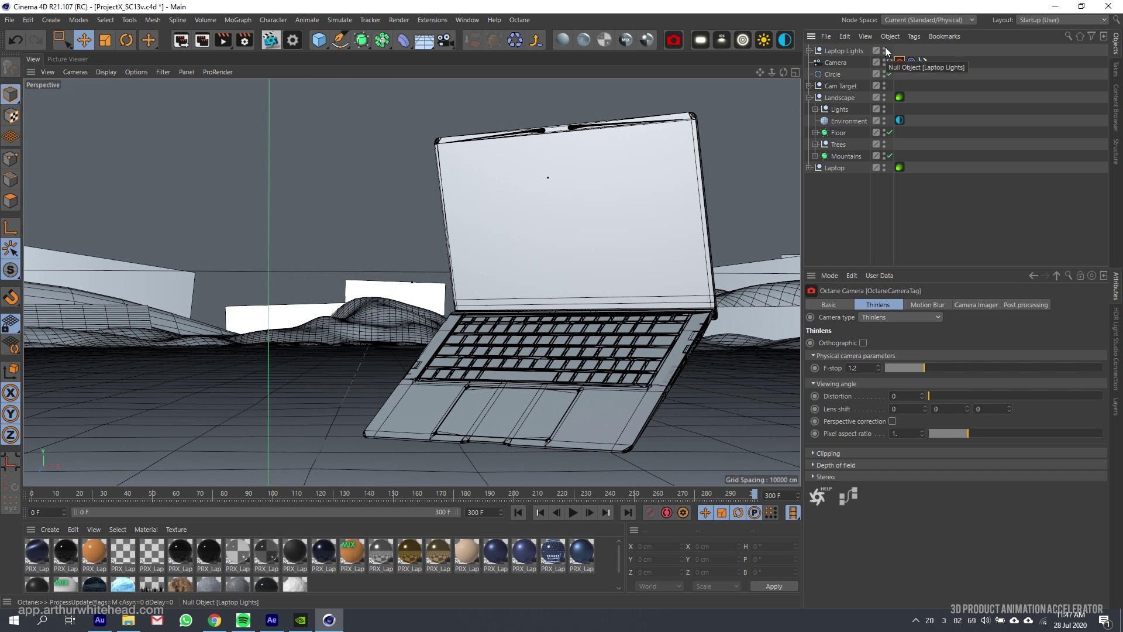
pyautogui.click(842, 62)
pyautogui.click(944, 305)
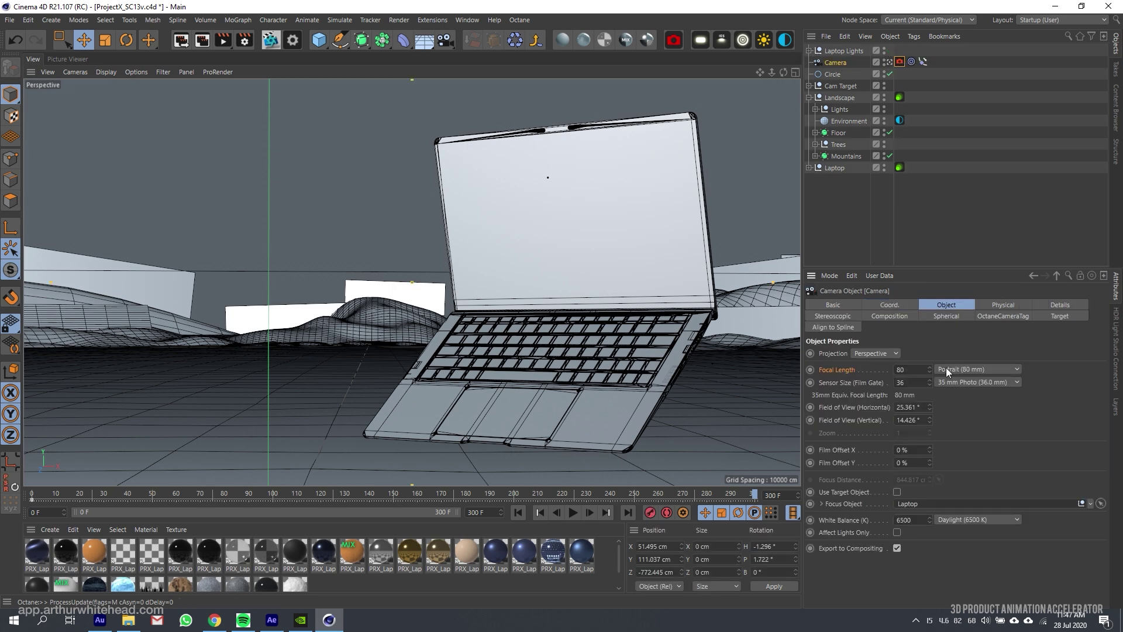
pyautogui.click(978, 371)
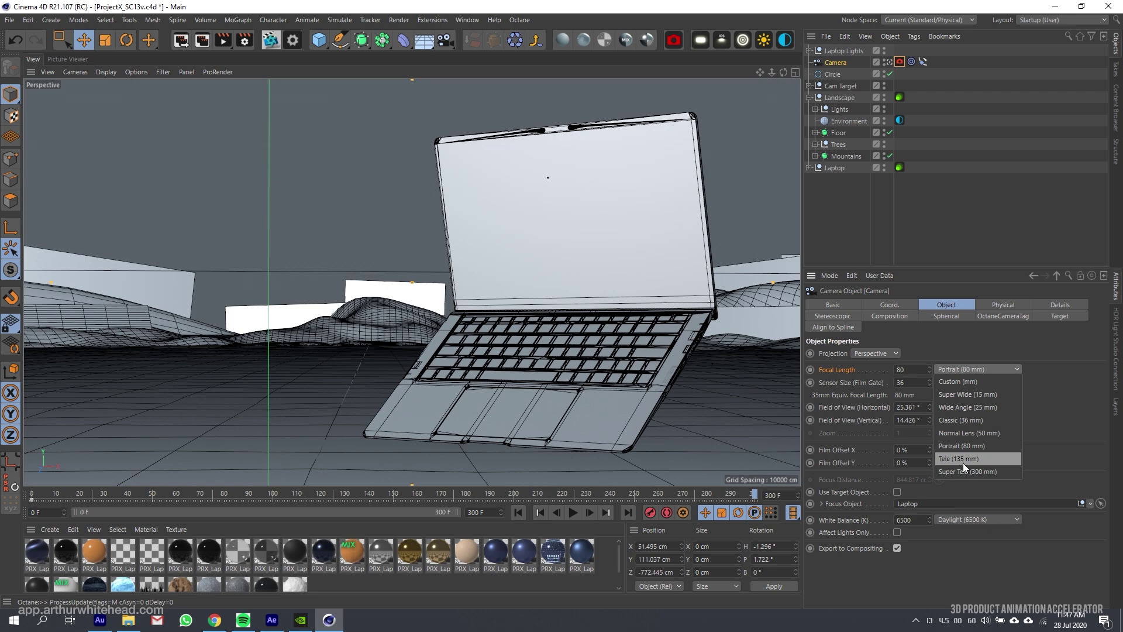
pyautogui.click(460, 497)
# Scrub the animation from frame 27 to frame 79 to check the camera framing.
pyautogui.moveTo(460, 496); pyautogui.dragTo(97, 429)
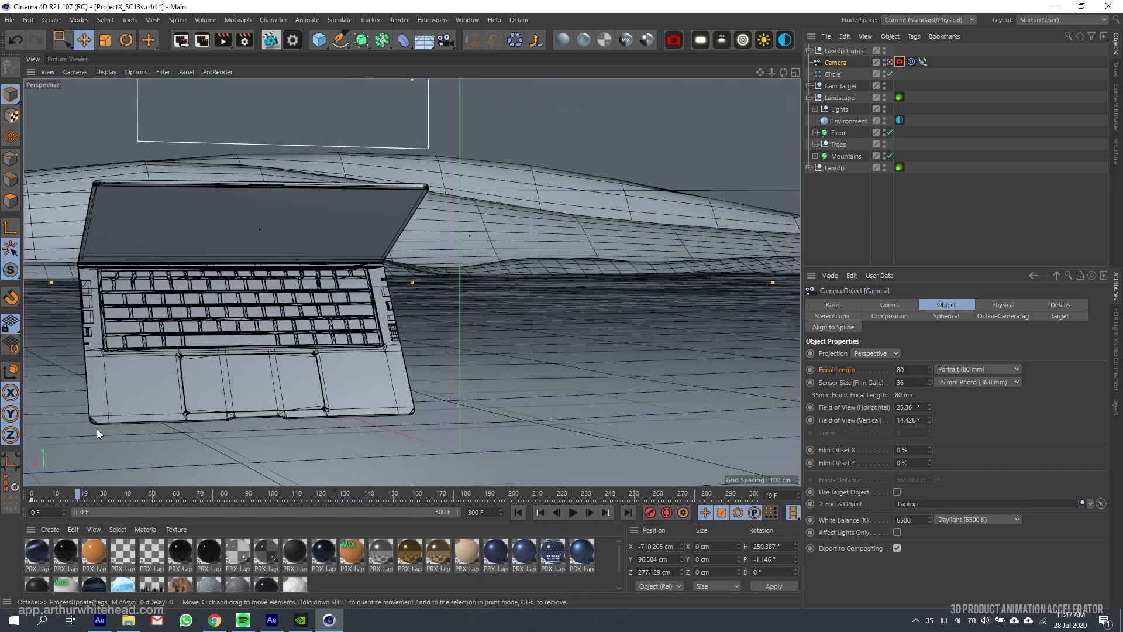
pyautogui.click(95, 493)
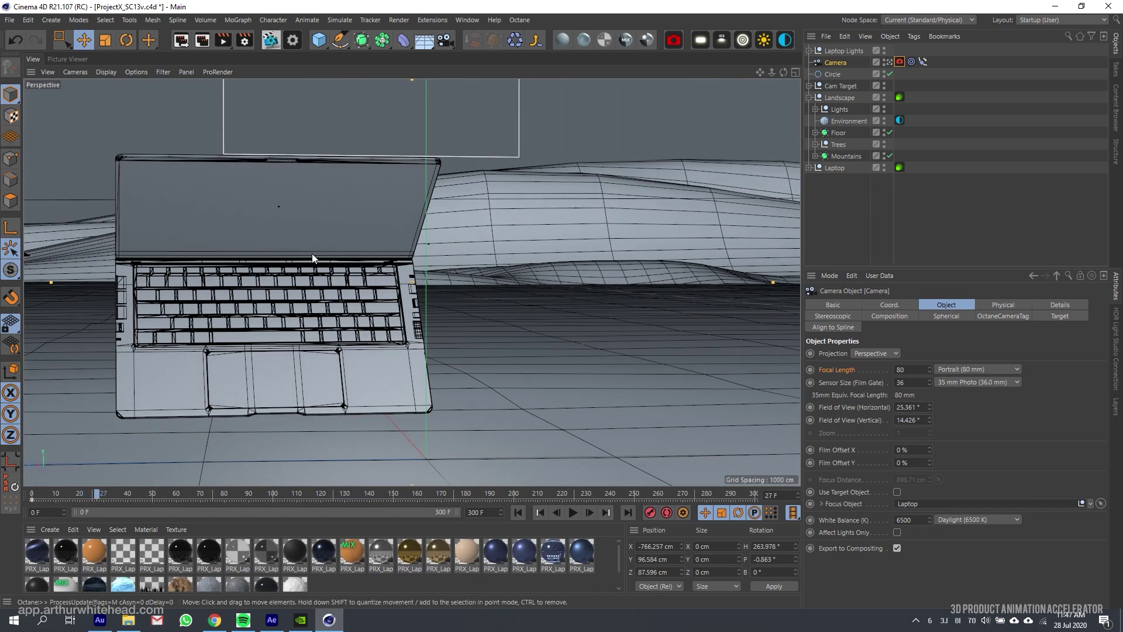
pyautogui.moveTo(105, 495); pyautogui.dragTo(221, 495)
pyautogui.doubleClick(836, 63)
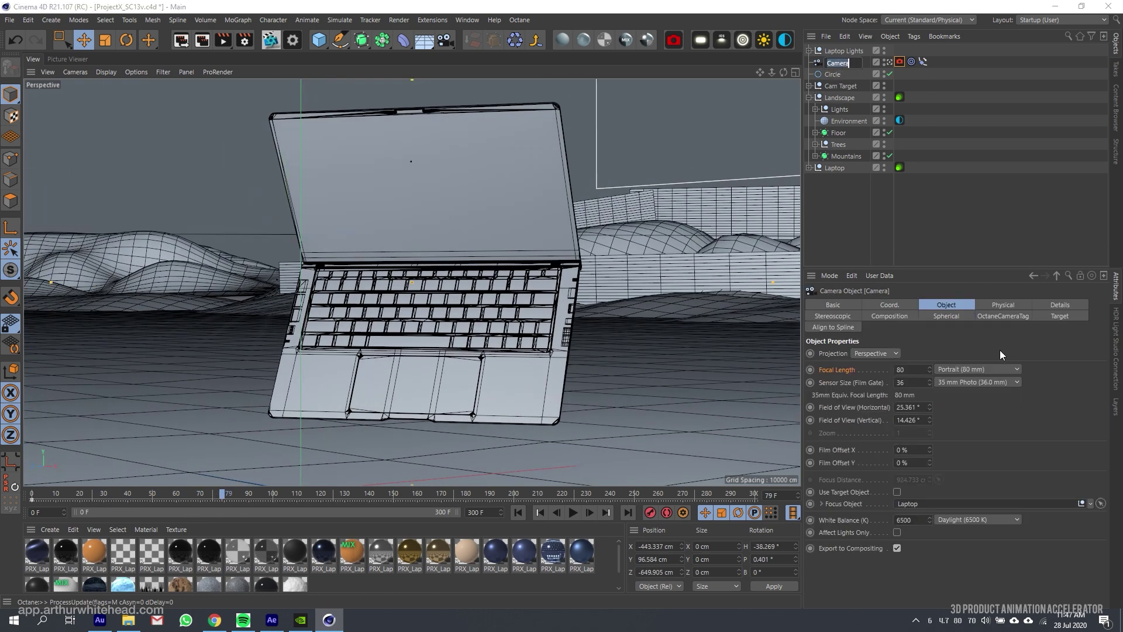
# Use the Wide Angle (25 mm) lens, shrink the circle radius to 142 cm, and review.
pyautogui.click(962, 407)
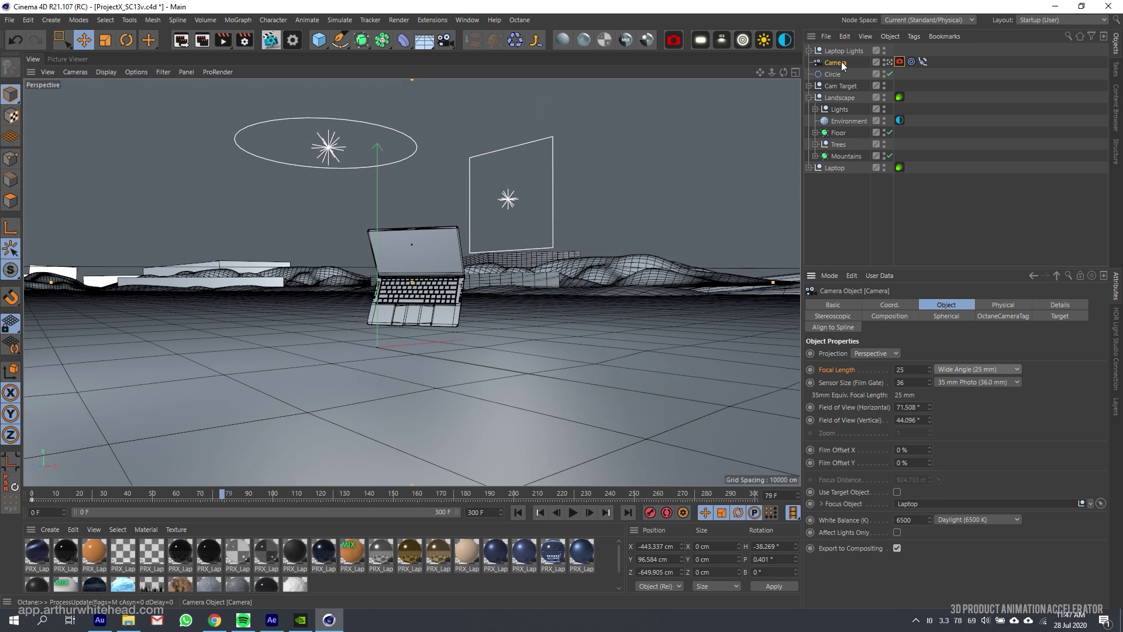
pyautogui.click(843, 74)
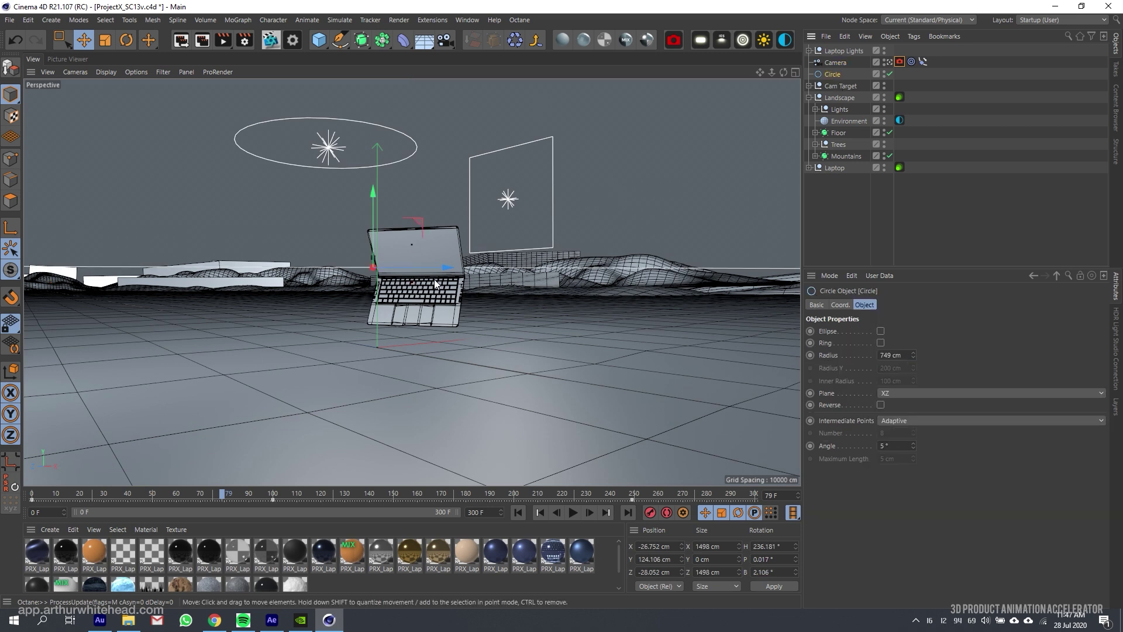
pyautogui.moveTo(912, 354); pyautogui.dragTo(912, 413)
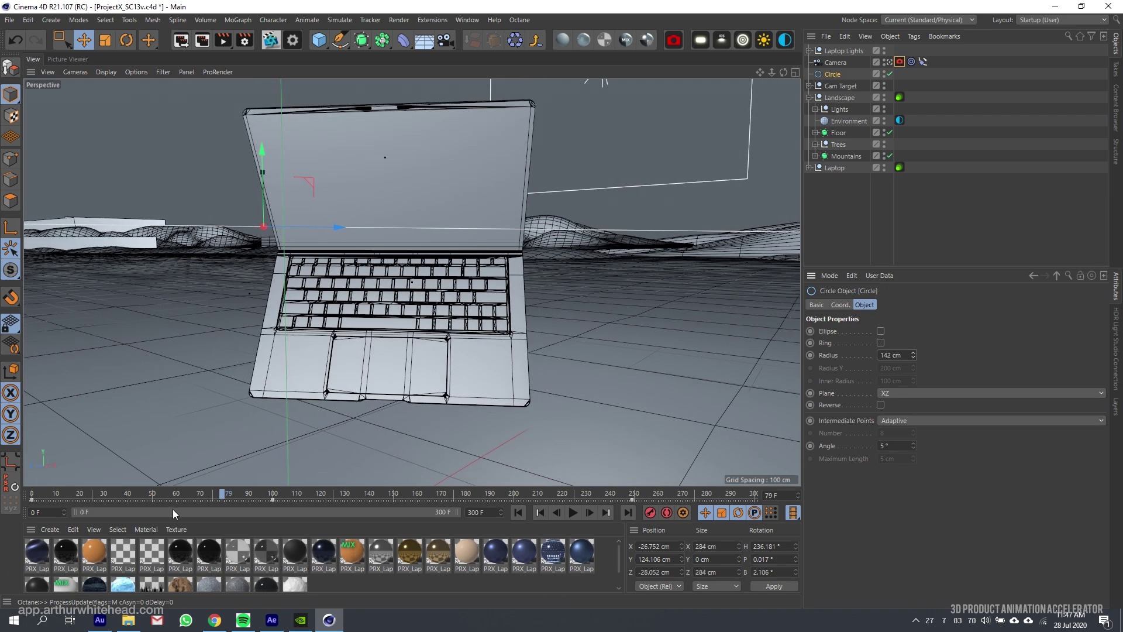
pyautogui.moveTo(227, 493); pyautogui.dragTo(244, 475)
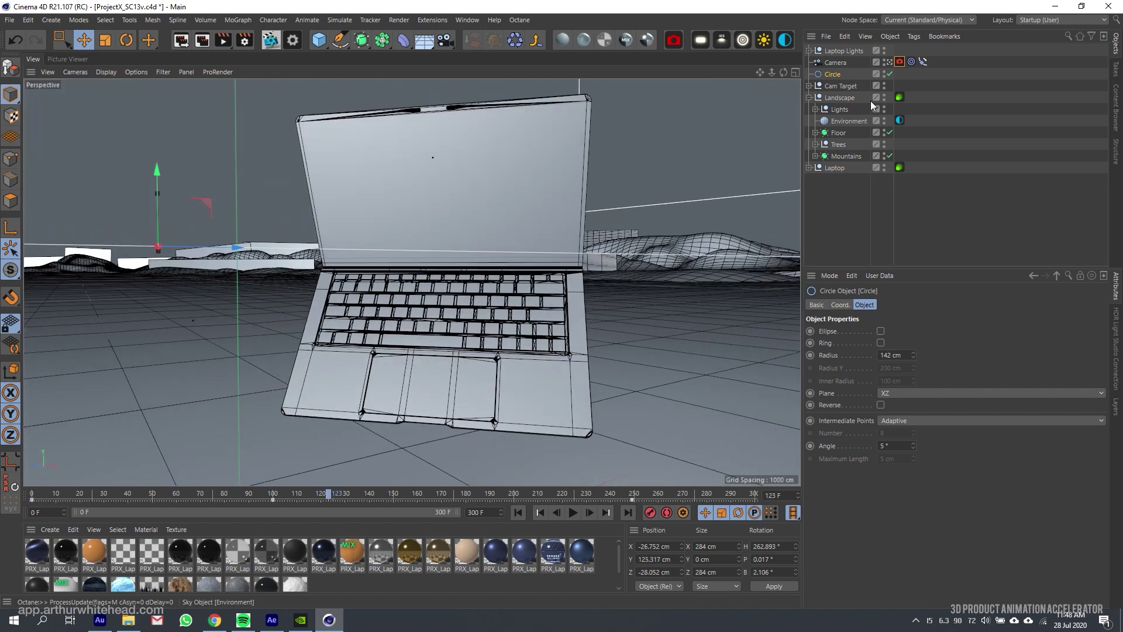
# Use the Tele (135 mm) lens with a 1452 cm circle radius, then switch to After Effects.
pyautogui.click(836, 62)
pyautogui.click(959, 458)
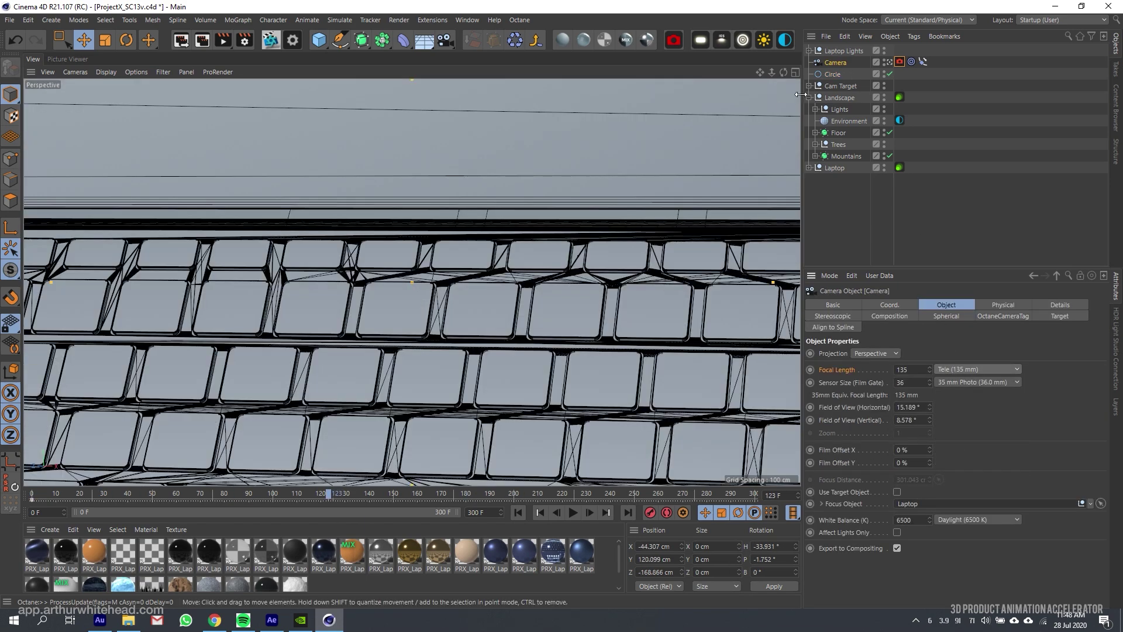
pyautogui.click(840, 73)
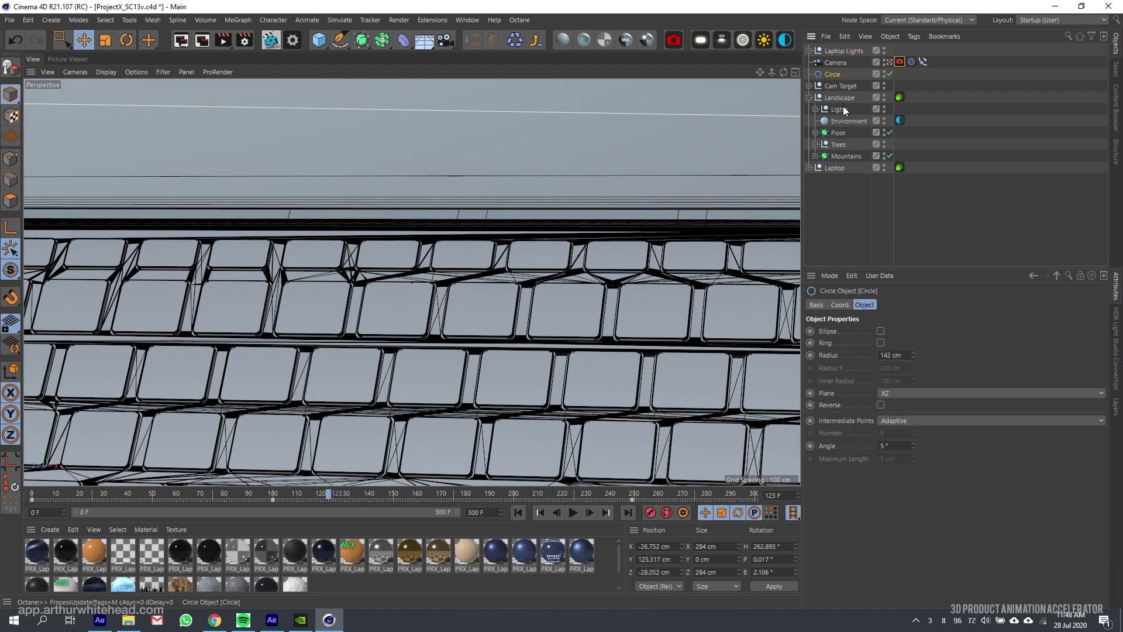
pyautogui.moveTo(912, 355); pyautogui.dragTo(1052, 355)
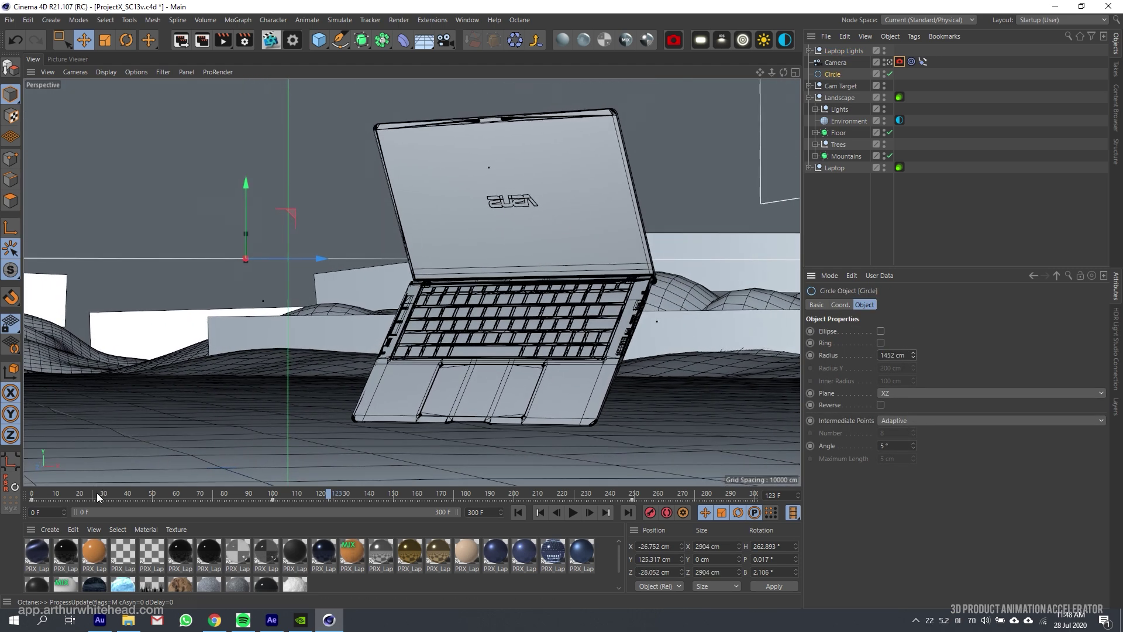
pyautogui.moveTo(96, 492); pyautogui.dragTo(594, 514)
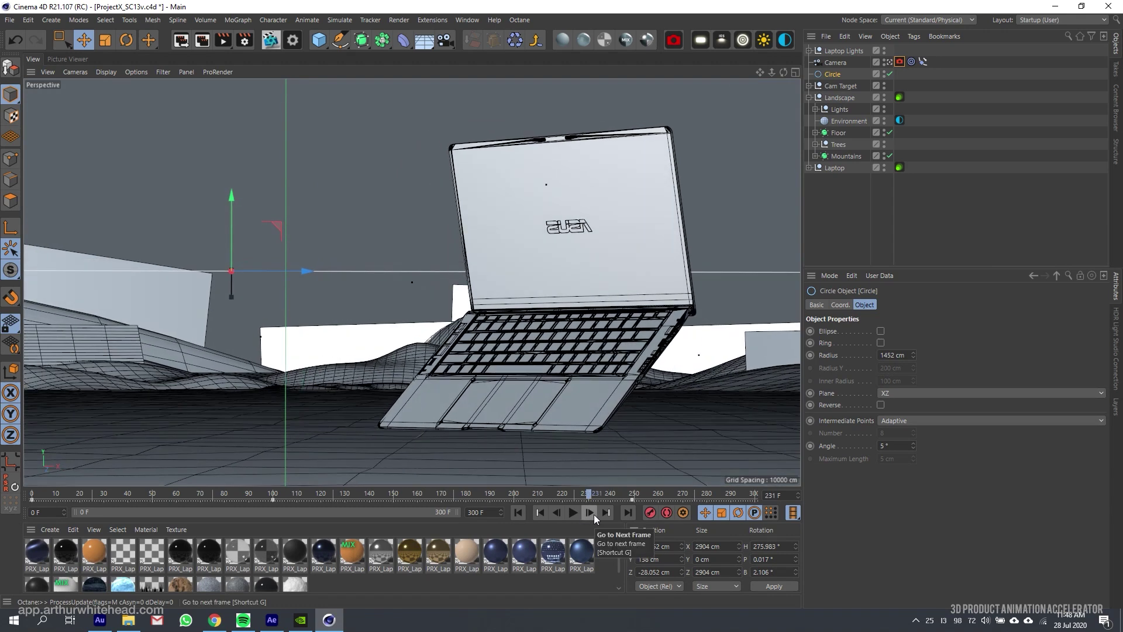
pyautogui.click(271, 620)
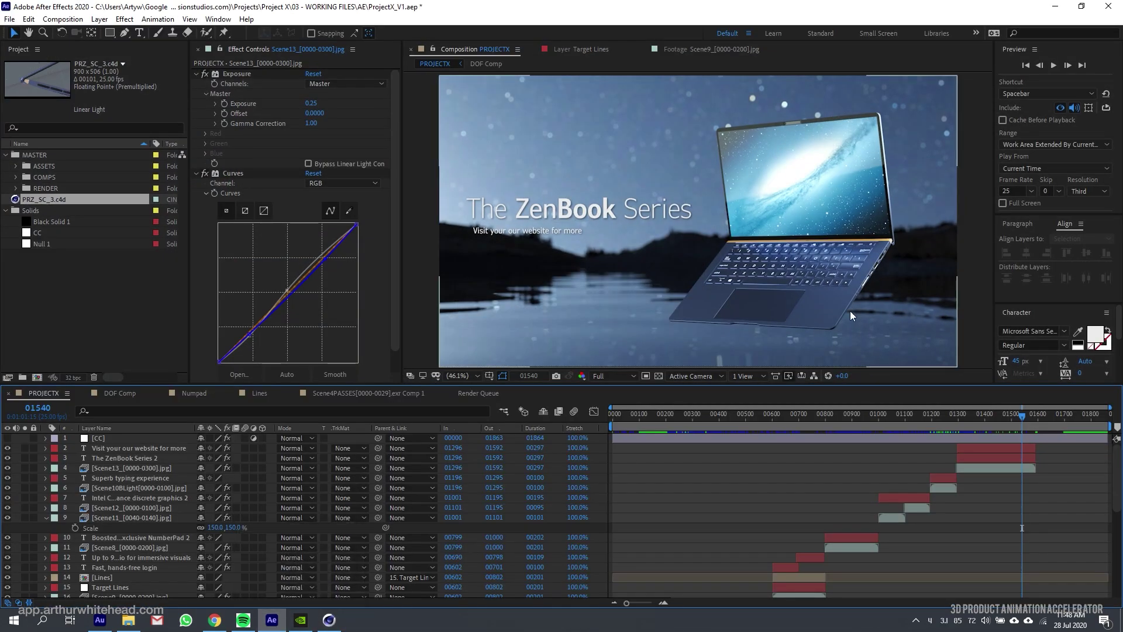
# Review the ultra-thin bevels and New compact laptop shots, then return to Cinema 4D.
pyautogui.scroll(-5, 851, 447)
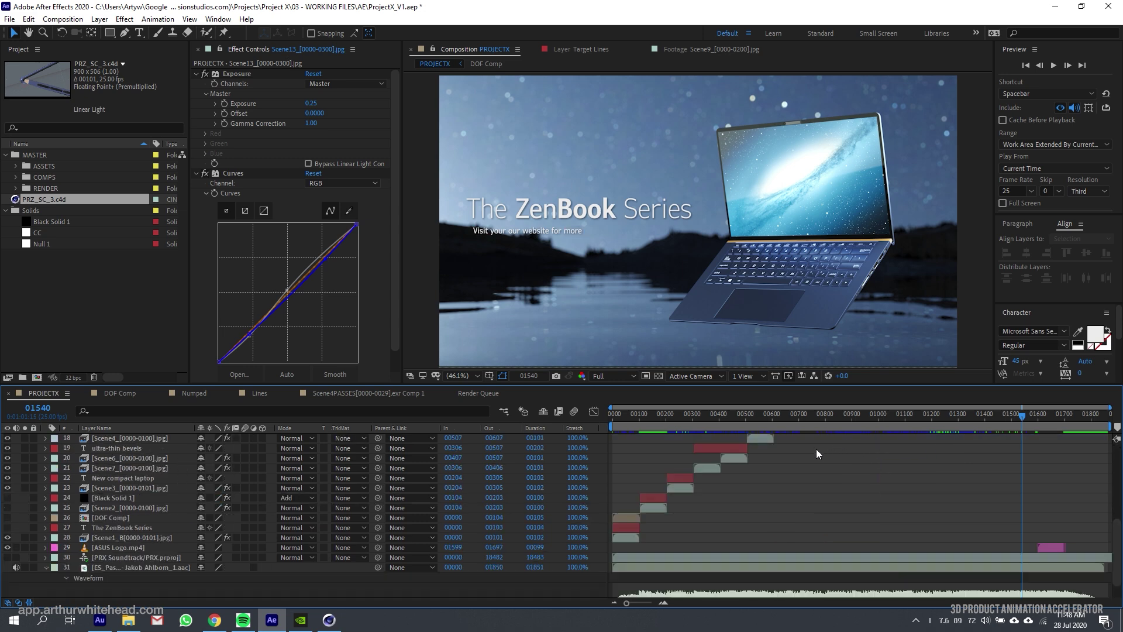
pyautogui.click(711, 419)
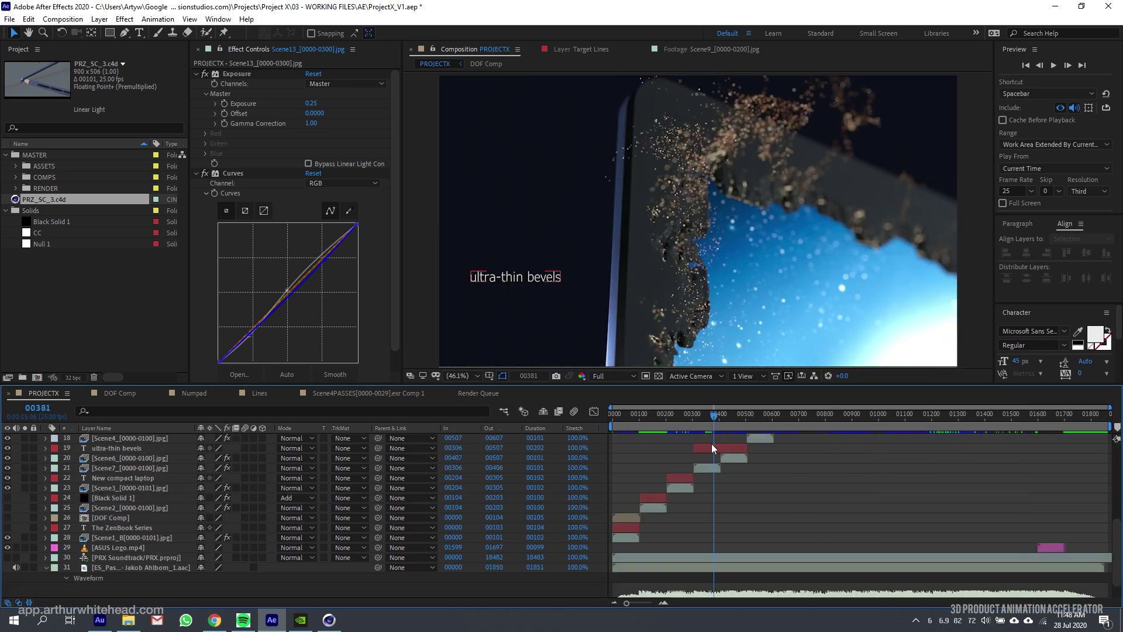
pyautogui.click(687, 414)
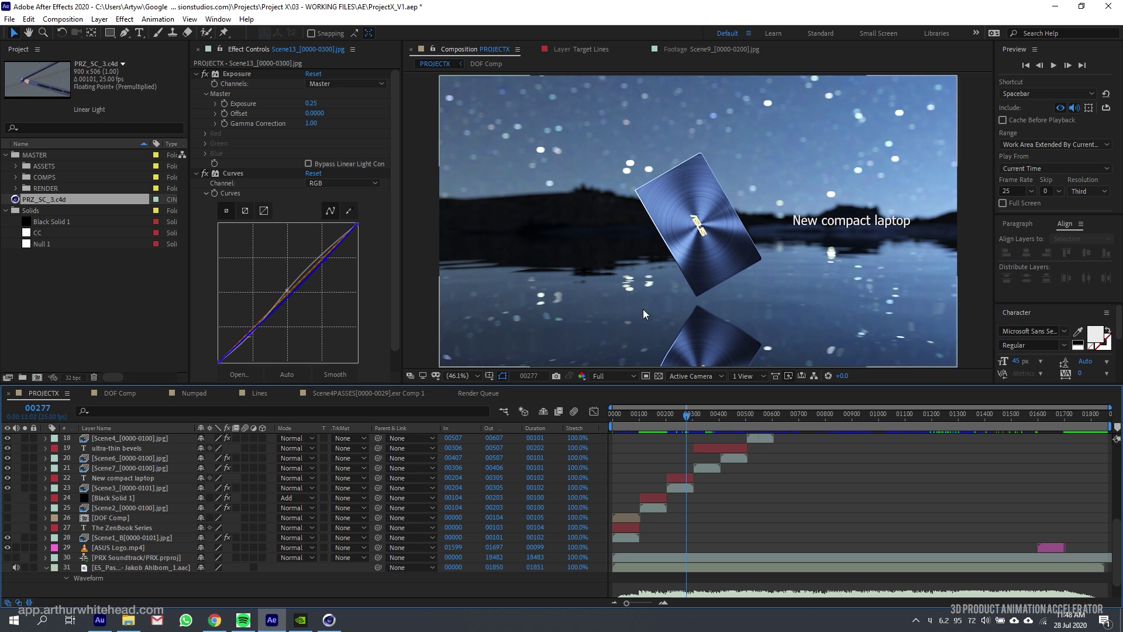
pyautogui.moveTo(684, 415); pyautogui.dragTo(754, 395)
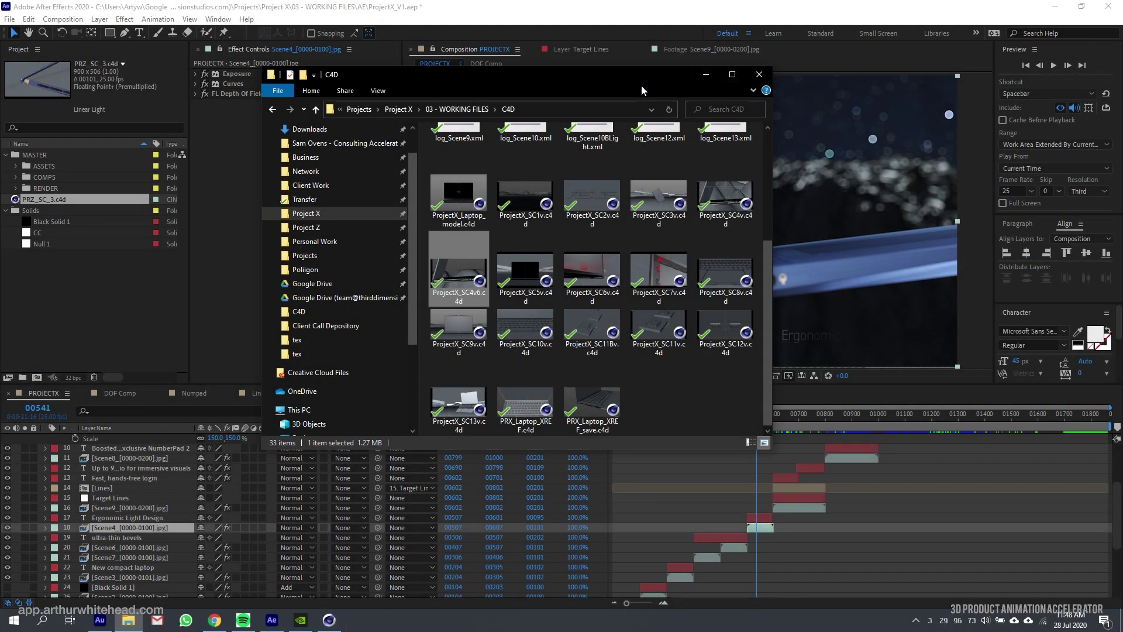
pyautogui.click(705, 74)
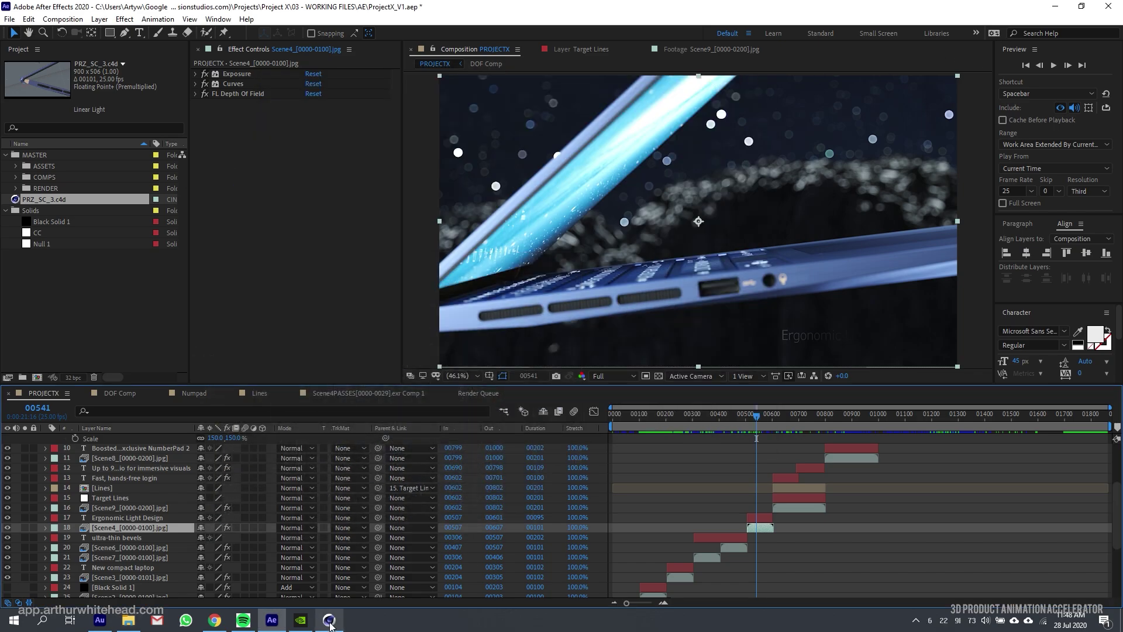
pyautogui.click(330, 624)
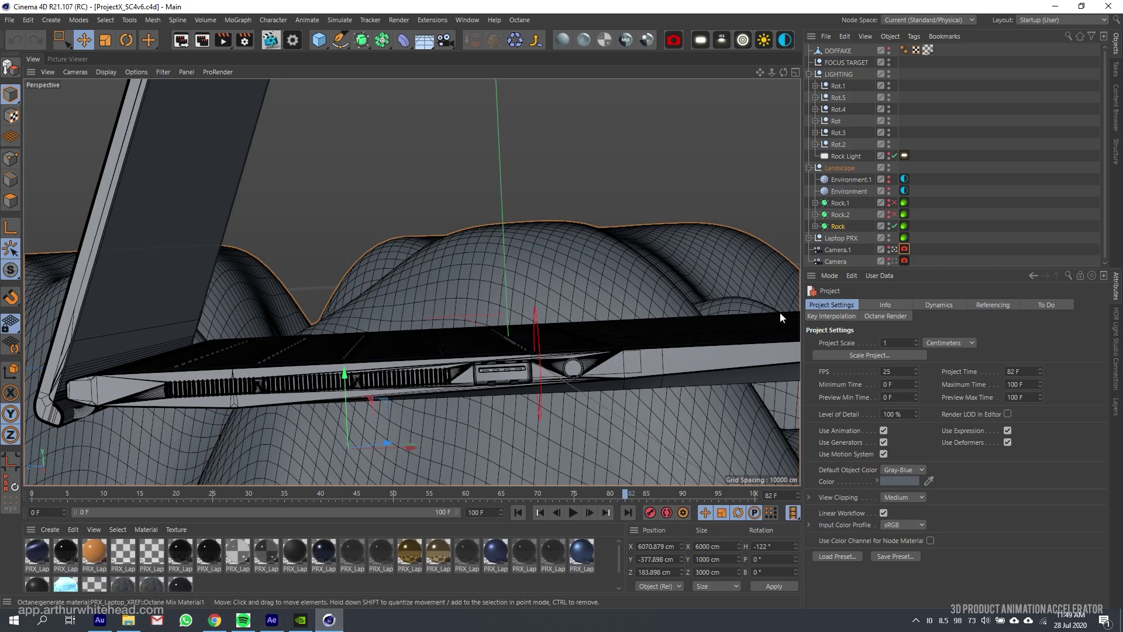